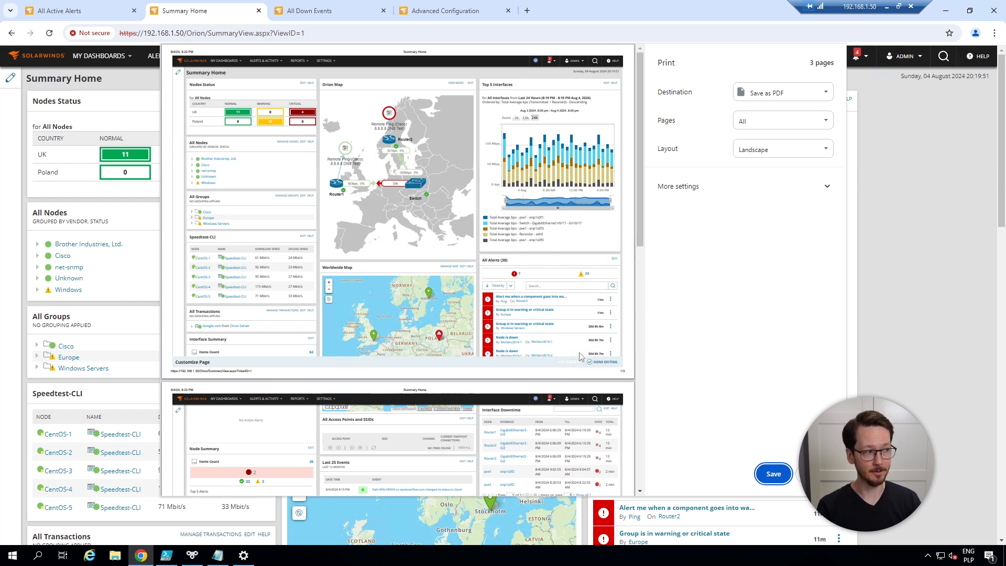
Turn off headers and footers and background graphics in the print settings, and close the print preview without saving
left_click(710, 190)
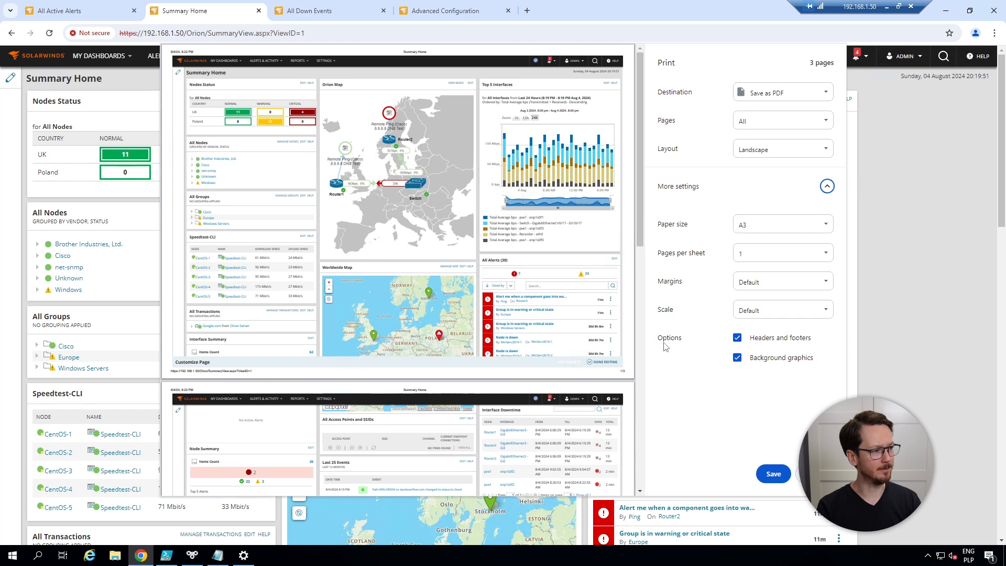
left_click(754, 341)
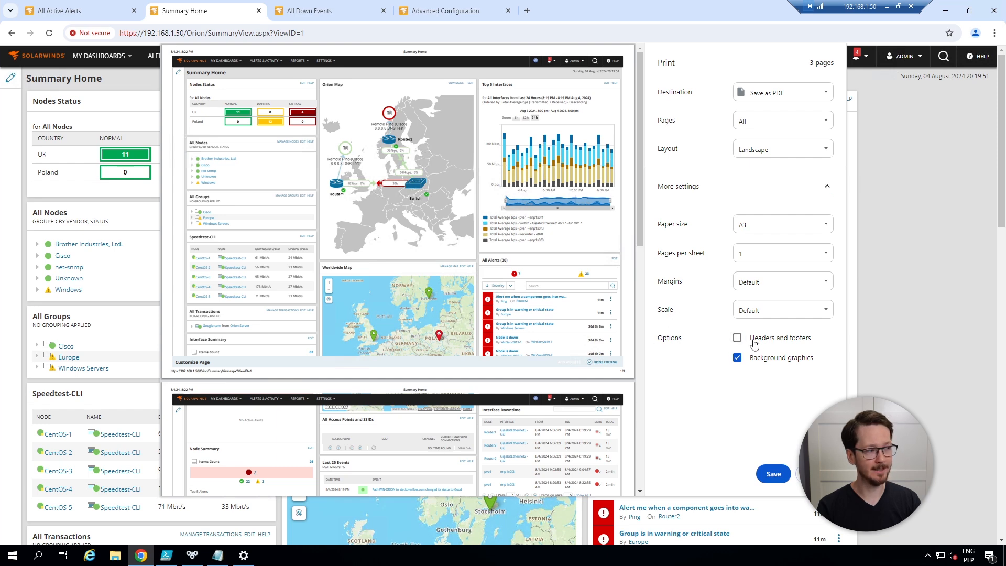
left_click(749, 361)
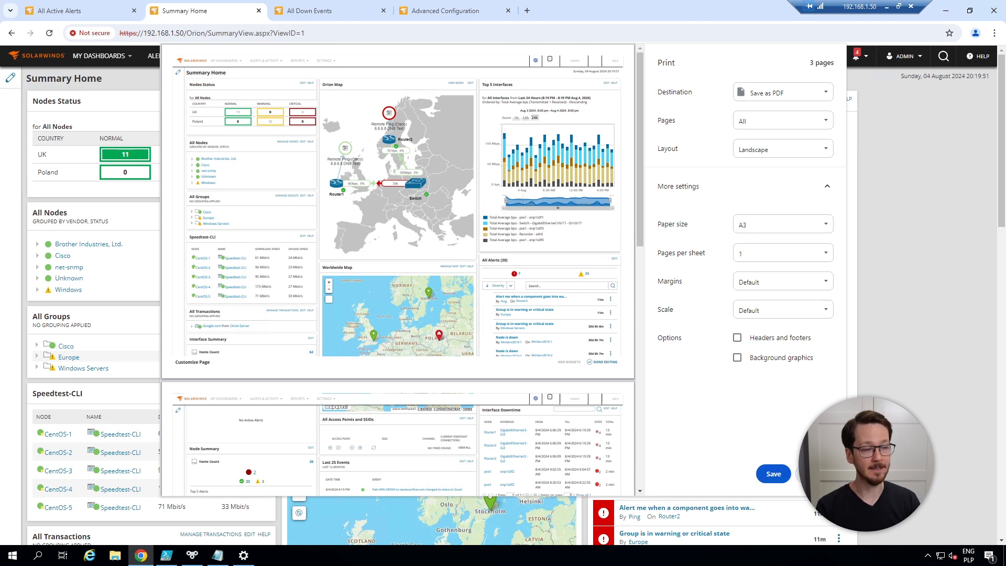
key("Escape")
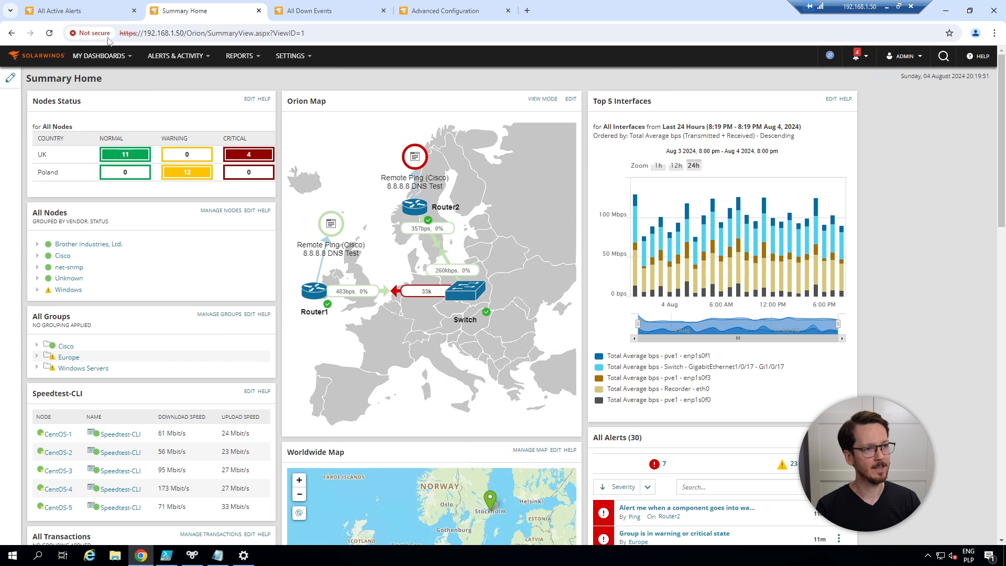
Open the printable version of the All Active Alerts page
left_click(71, 14)
mouse_move(192, 64)
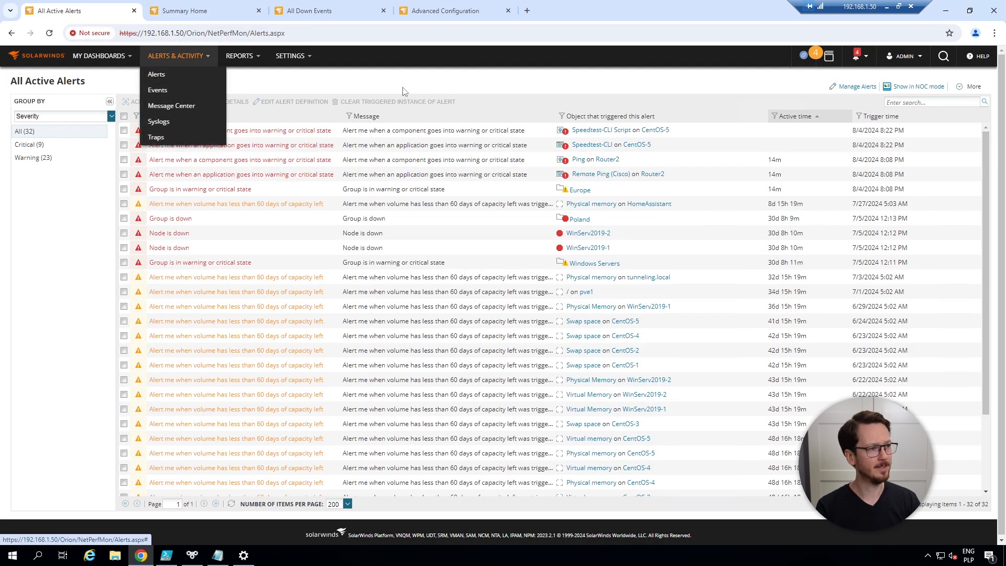
left_click(974, 88)
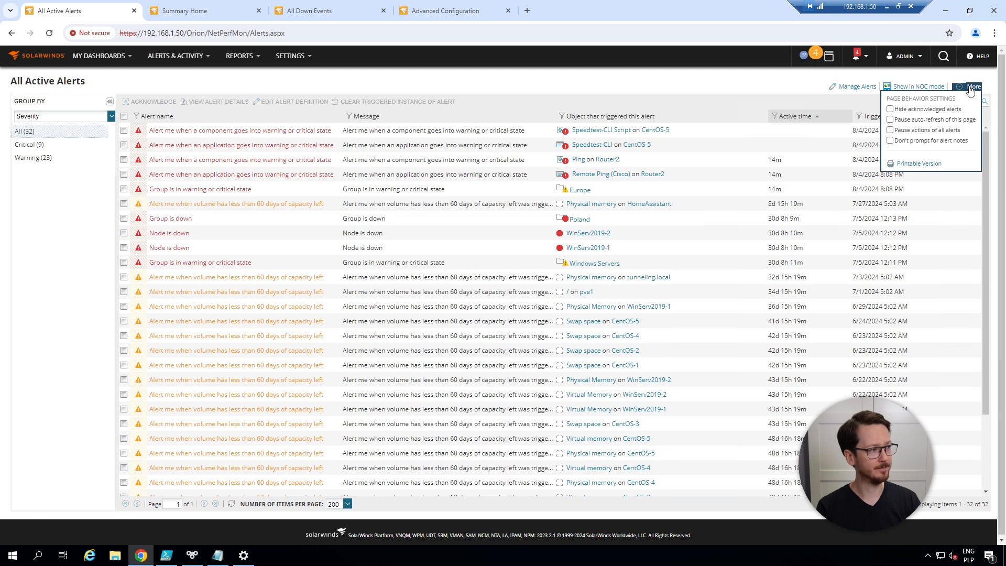
left_click(918, 165)
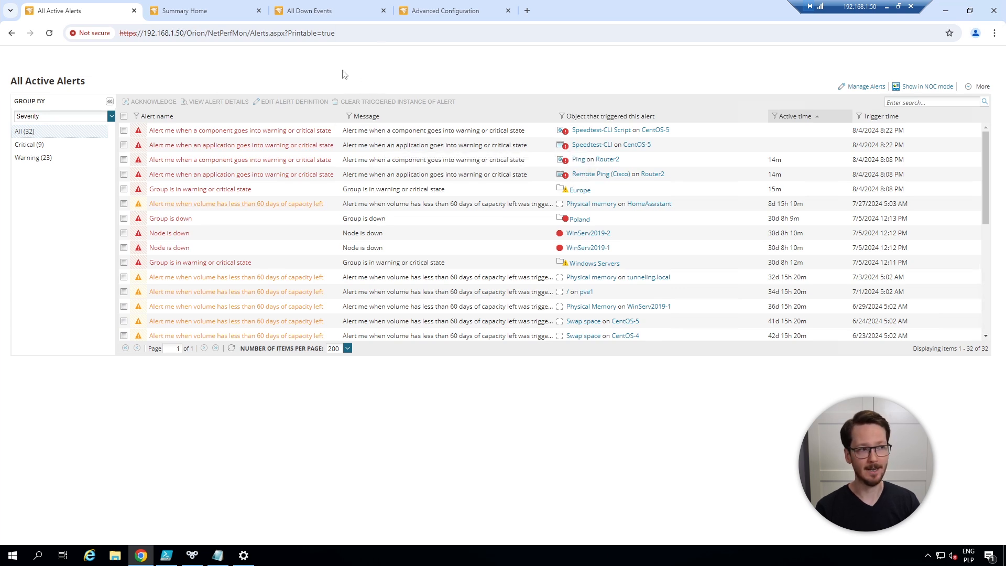
Copy the printable alerts page's web address and replace all the text in the Notepad note with it
left_click(330, 33)
key("ctrl+c")
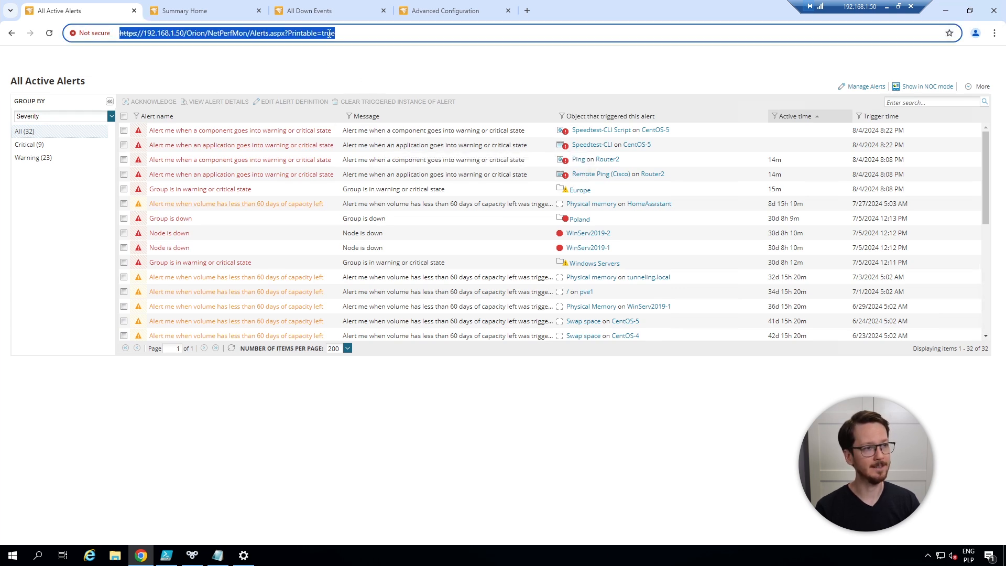
key("alt+Tab")
key("ctrl+a")
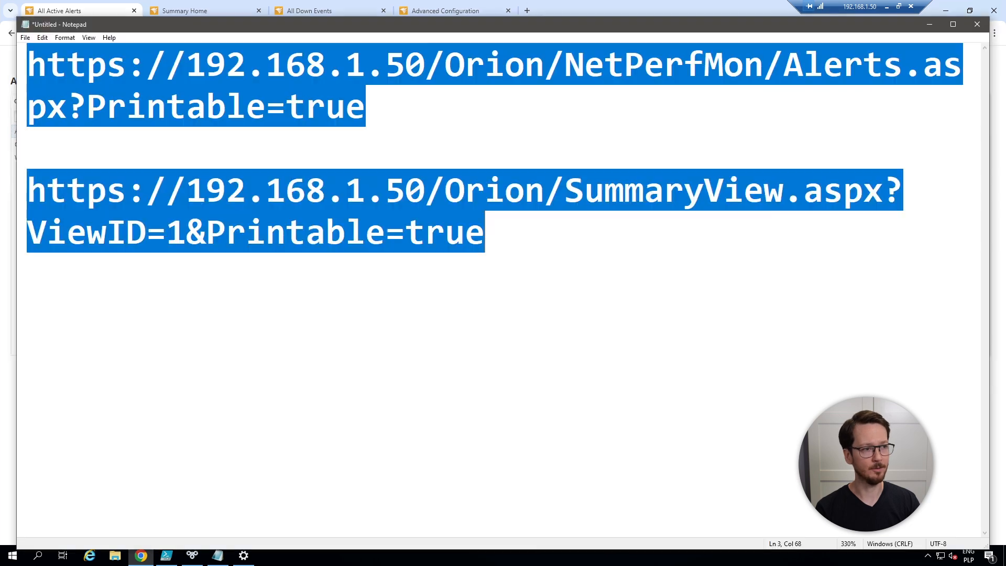
key("ctrl+v")
key("Return")
key("Return")
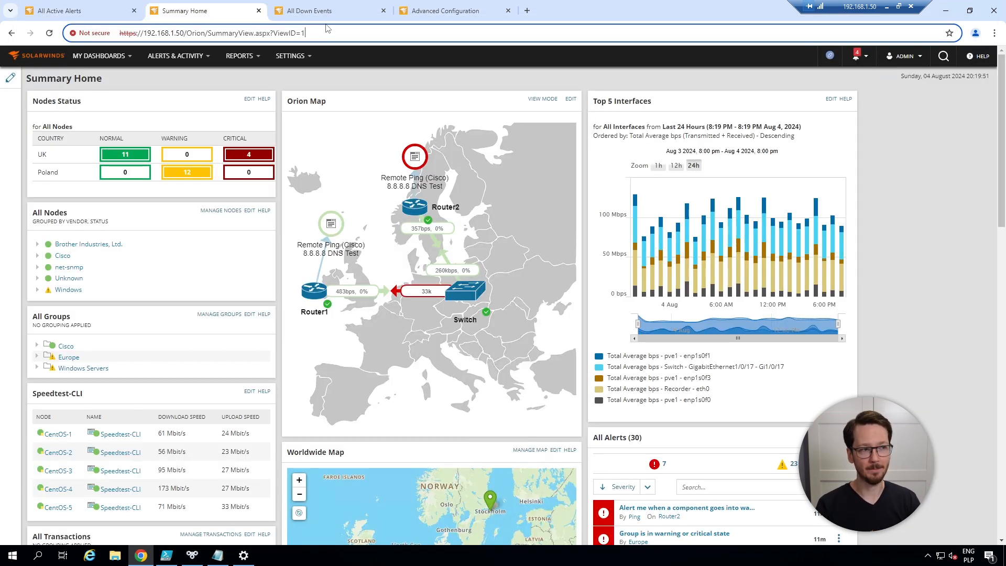
Copy the Summary Home page's address into the Notepad note below the alerts address, separated by a blank line
key("ctrl+a")
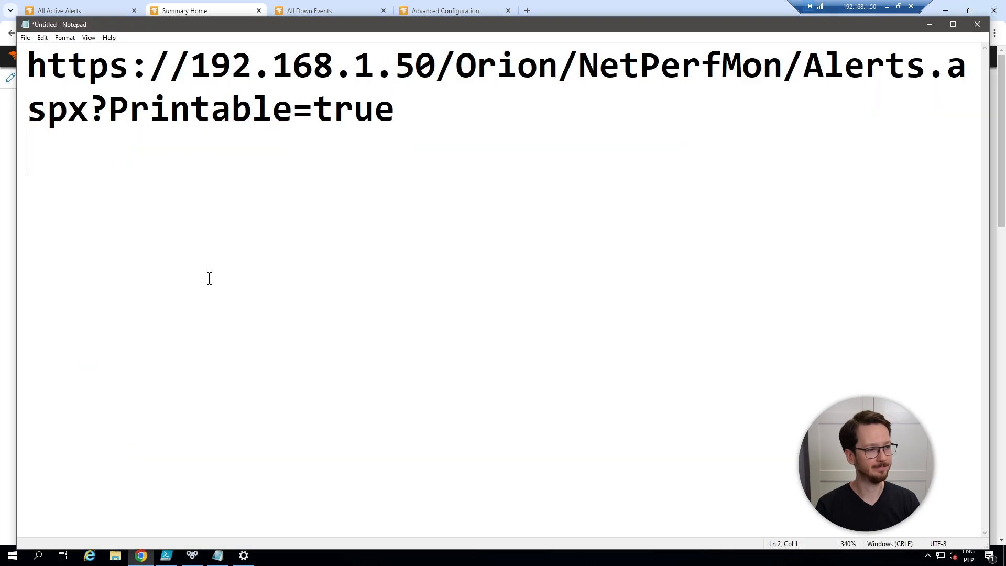
type("https://192.168.1.50/Orion/SummaryView.aspx?ViewID=1")
left_click(454, 111)
key("Return")
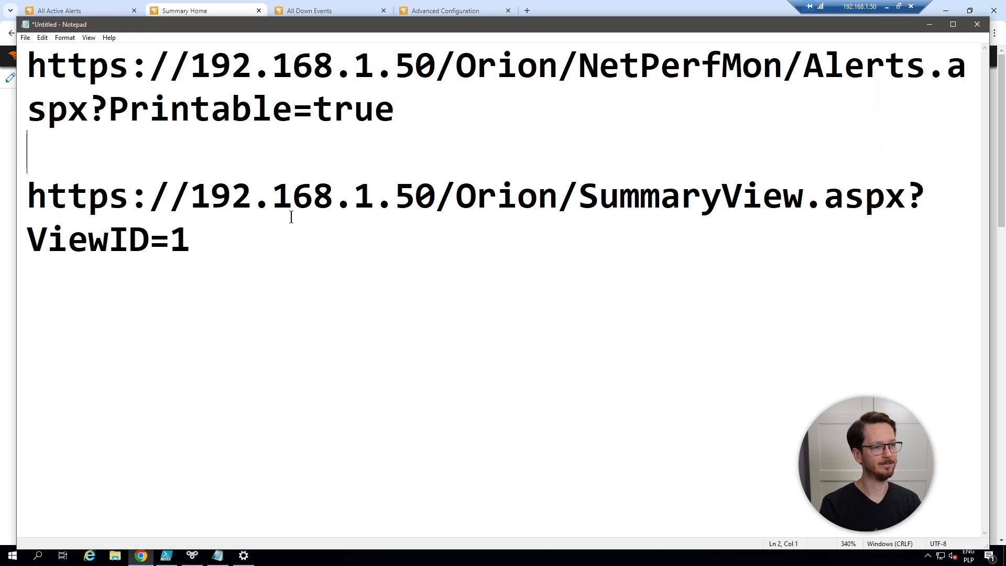
Append &Printable=true to the Summary Home address in the note, reusing the parameter from the alerts address
left_click(283, 234)
type("&")
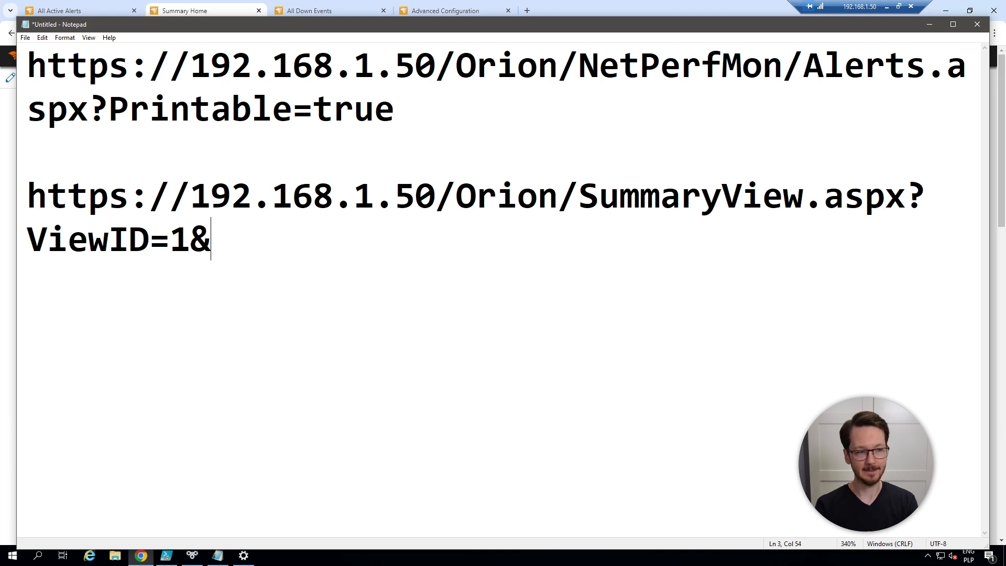
left_click_drag(433, 116, 102, 95)
key("ctrl+c")
left_click(250, 240)
key("ctrl+v")
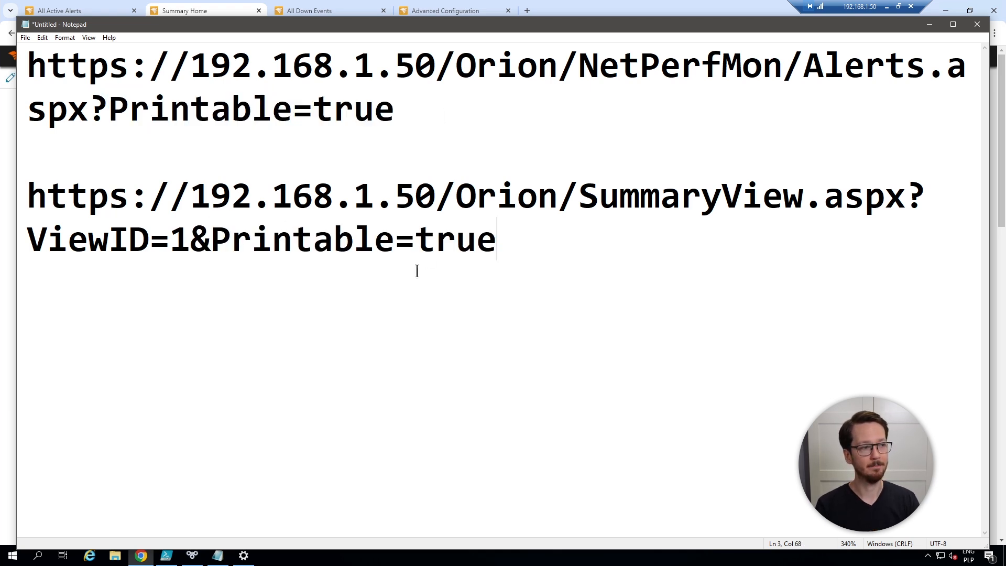
Load the Summary Home address ending in ViewID=1&Printable=true from the note in the browser's Summary Home tab
left_click_drag(498, 241, 29, 204)
key("ctrl+c")
left_click(223, 10)
left_click(223, 34)
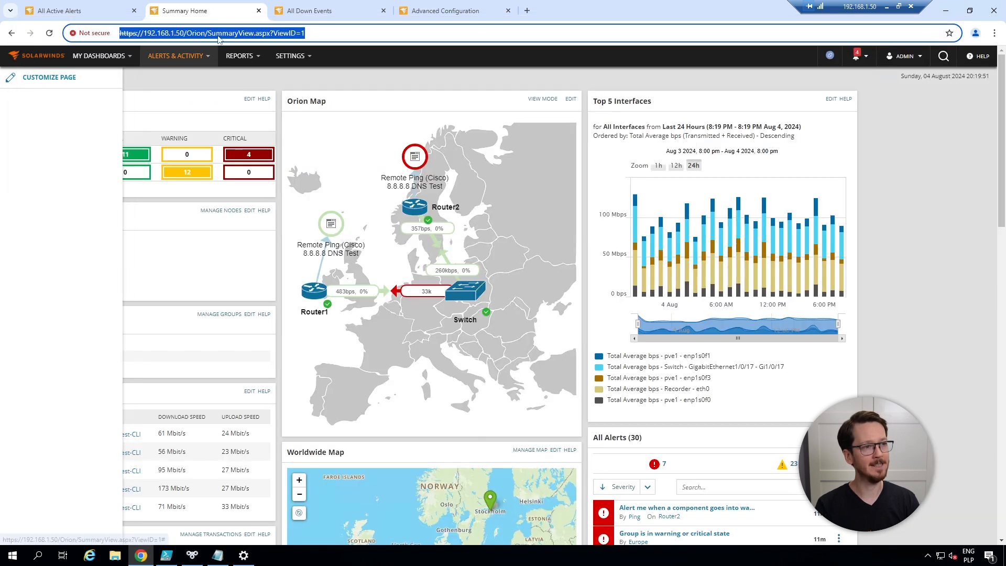
key("ctrl+v")
key("Return")
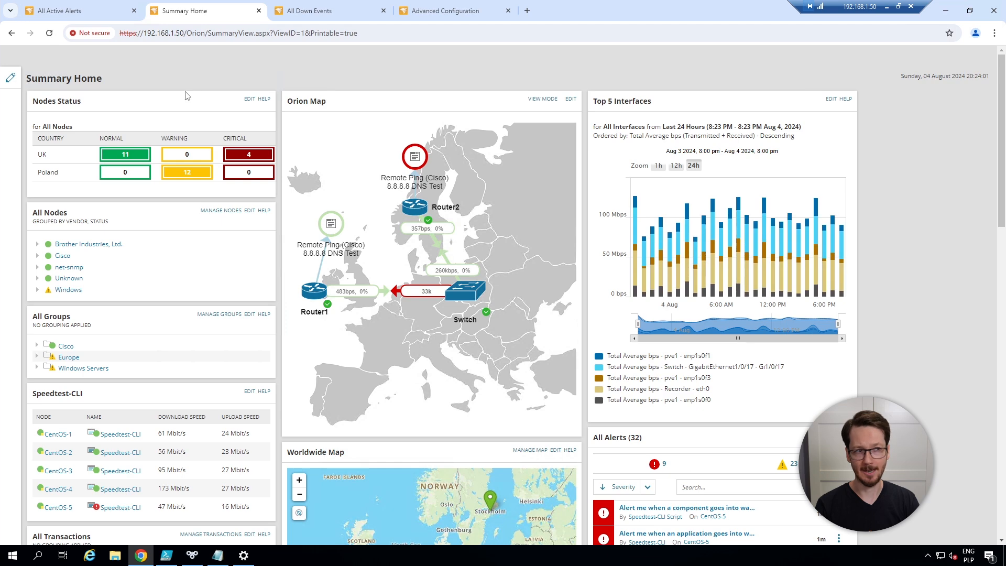
Save the printable Summary Home page as Summary Home.pdf in Downloads, with headers and footers and background graphics enabled
right_click(209, 70)
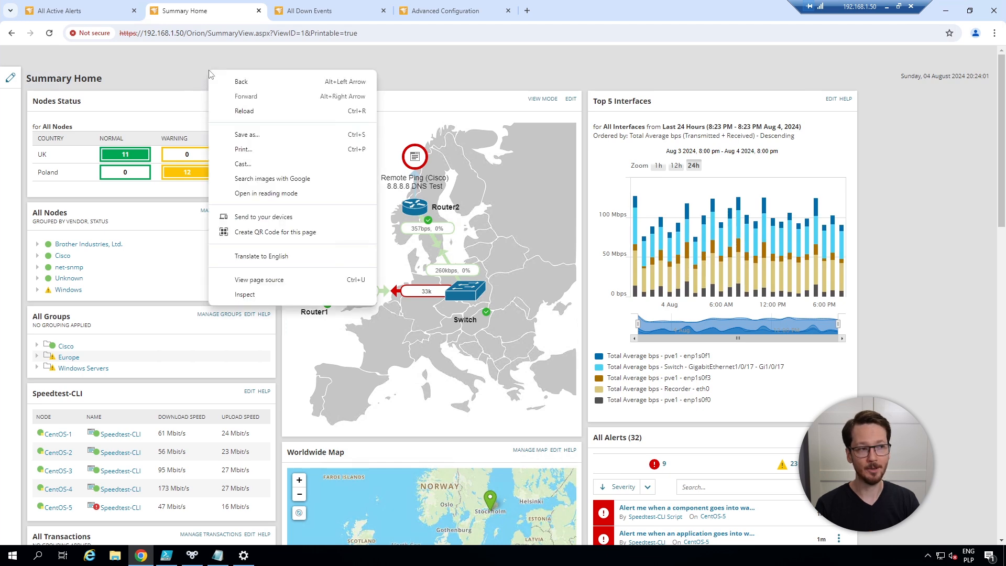
left_click(244, 150)
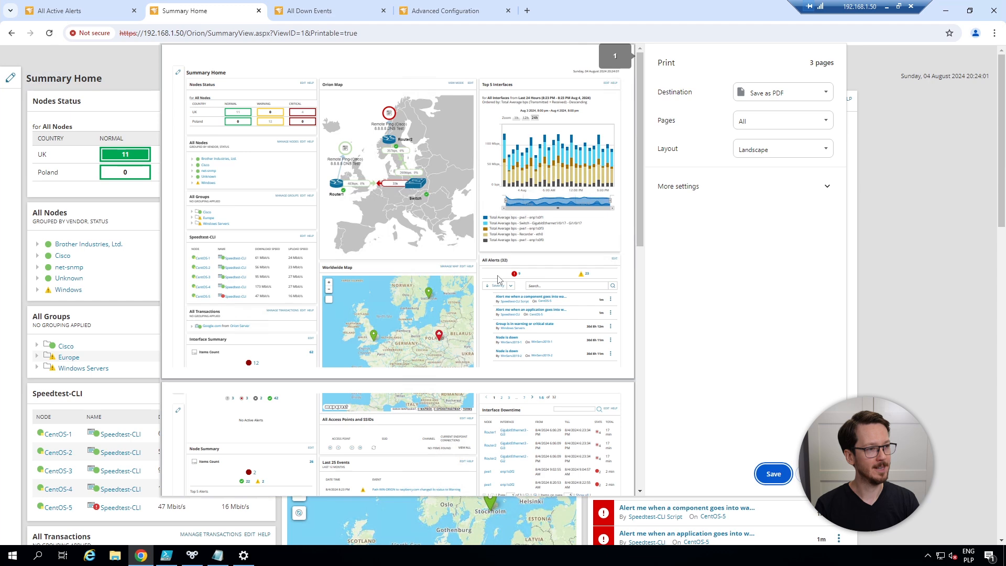
left_click(699, 202)
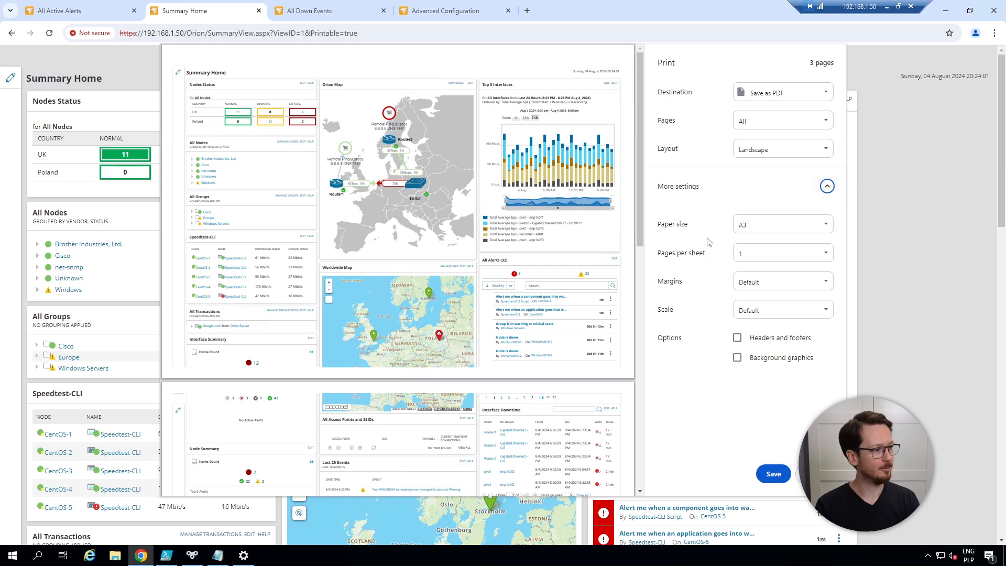
left_click(737, 338)
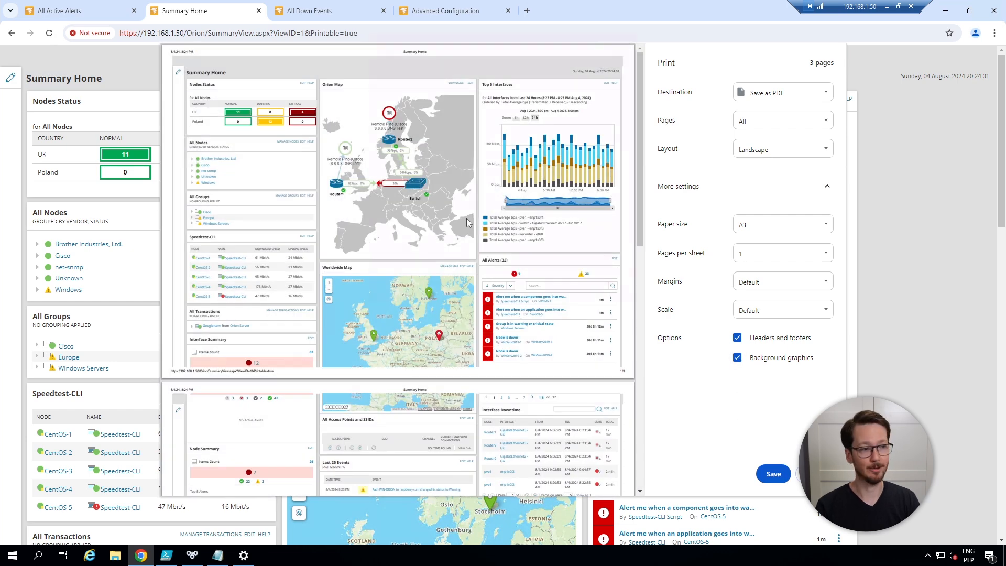
left_click(773, 475)
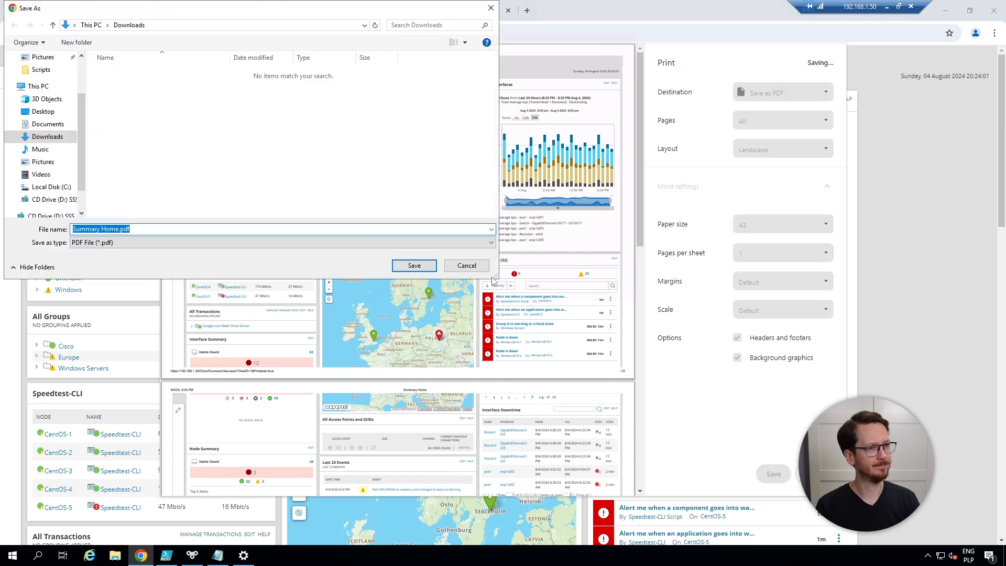
left_click(417, 266)
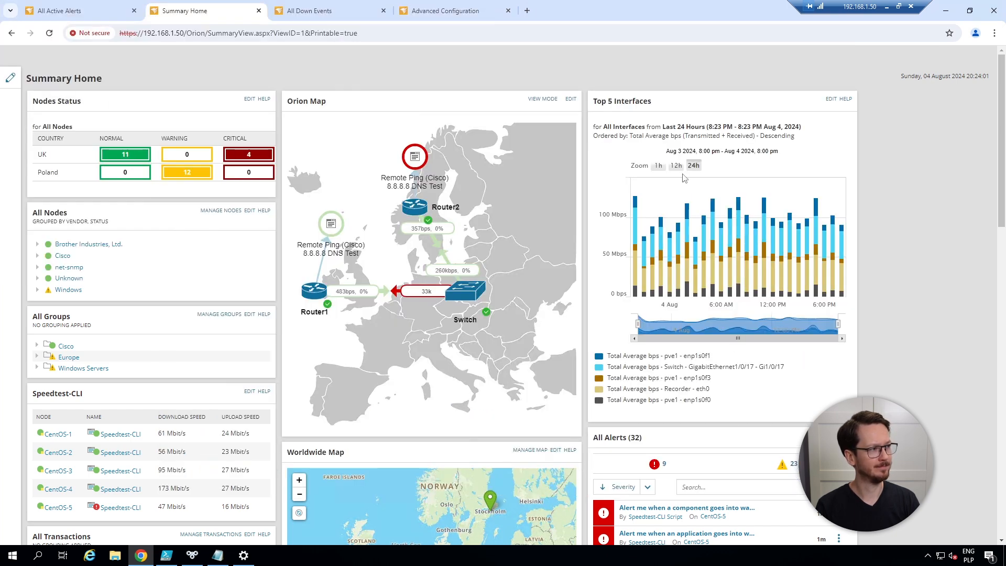
Open Summary Home.pdf from the Downloads folder in File Explorer
left_click(115, 555)
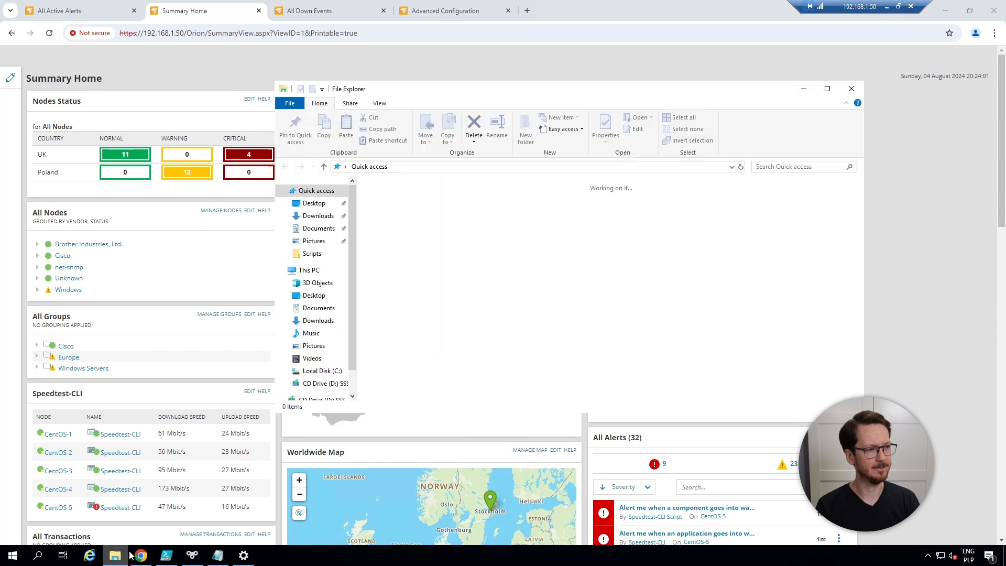
left_click(318, 216)
left_click(417, 253)
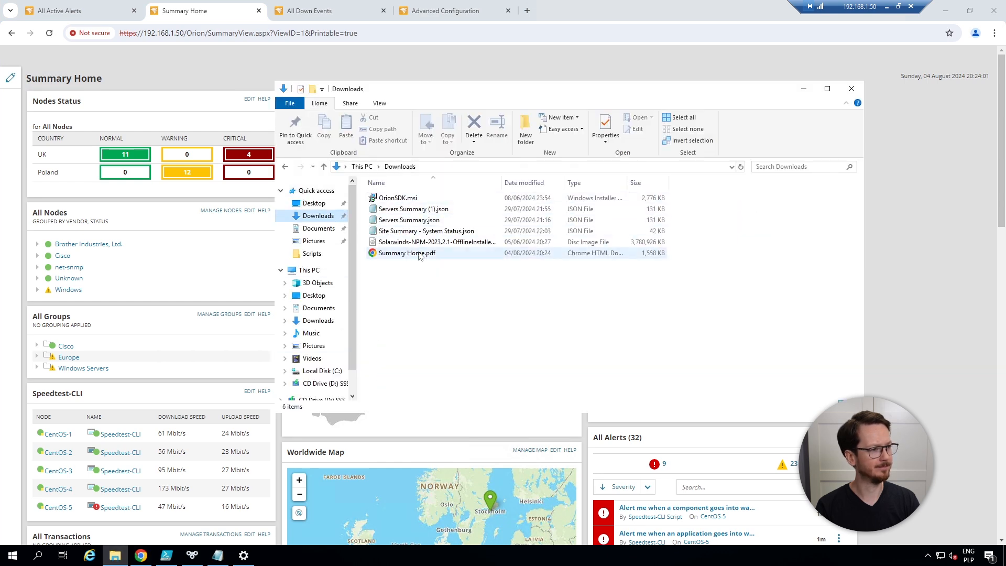
double_click(417, 254)
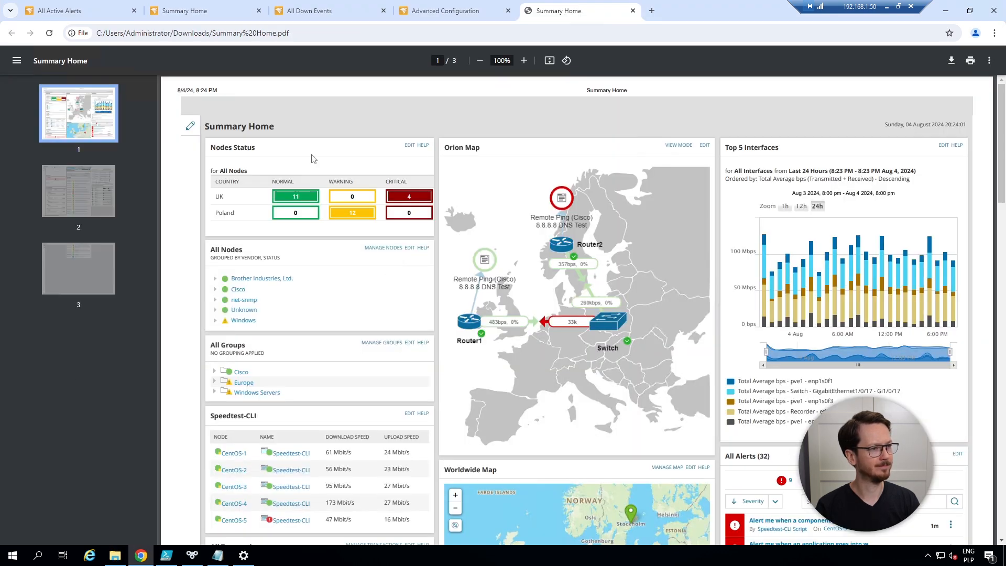
Review the dashboard widgets and page breaks in the PDF, and follow the WinServ2019-1 link in its alerts list
scroll(671, 324, "down", 3)
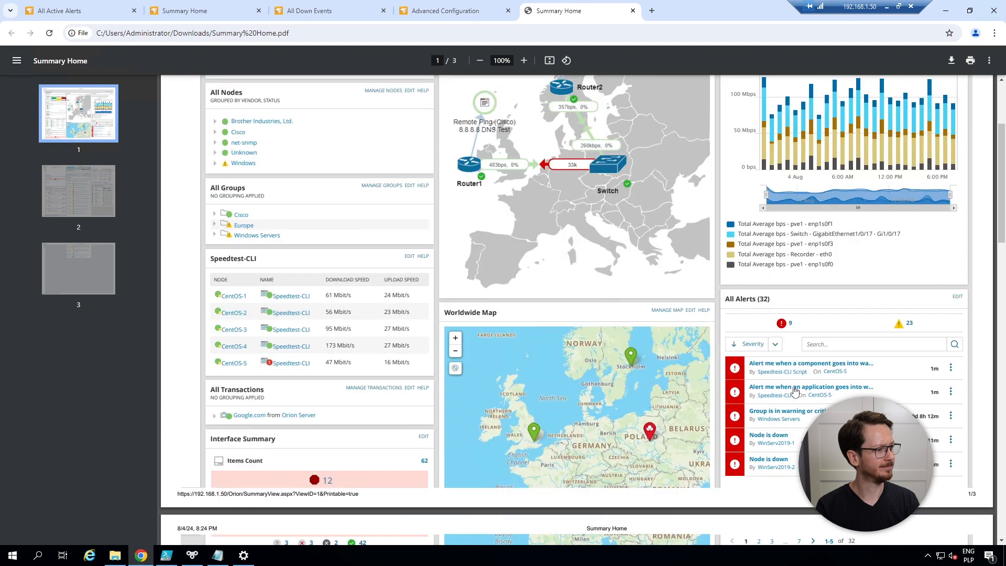
scroll(671, 324, "up", 3)
scroll(612, 281, "down", 5)
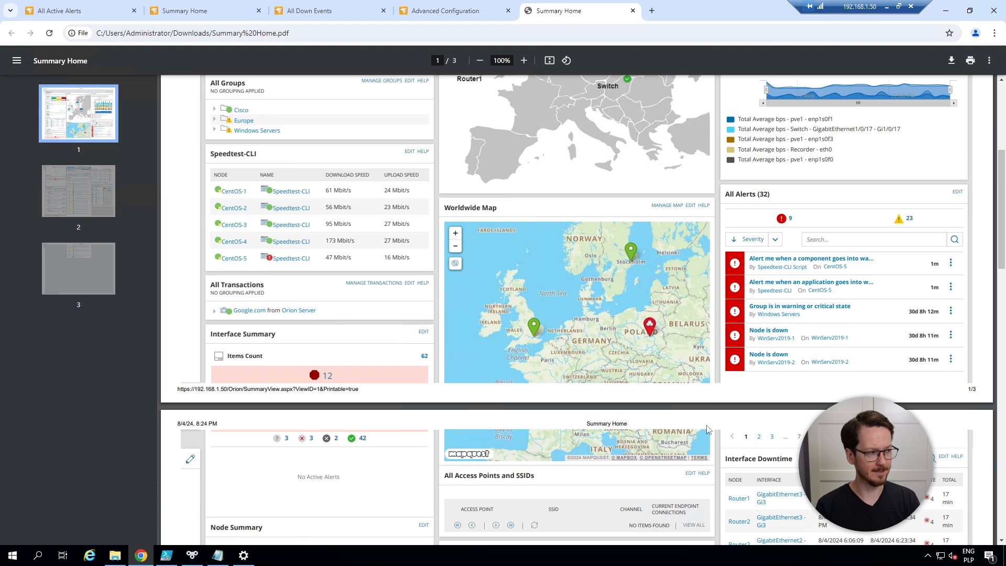
scroll(708, 427, "down", 2)
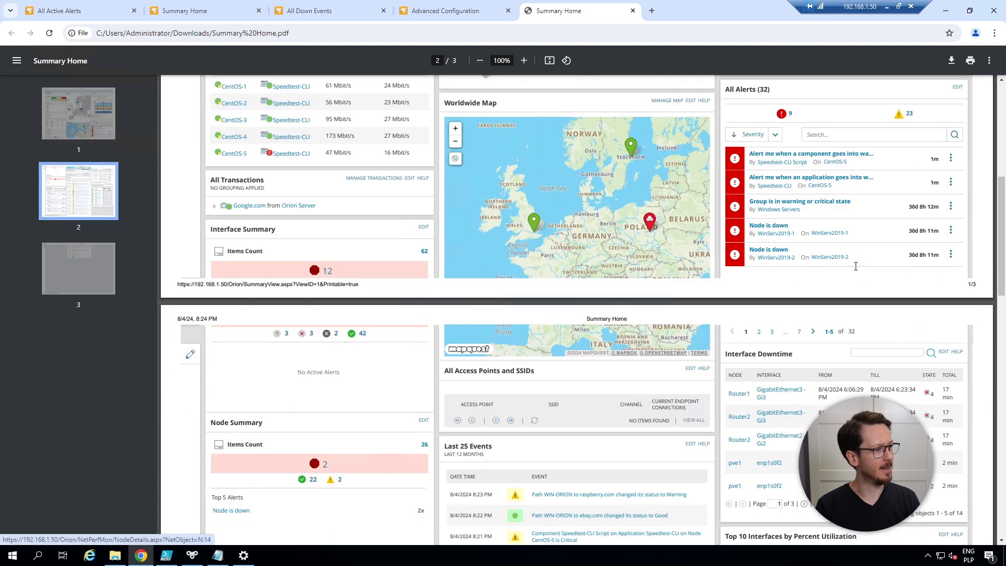
scroll(856, 267, "up", 3)
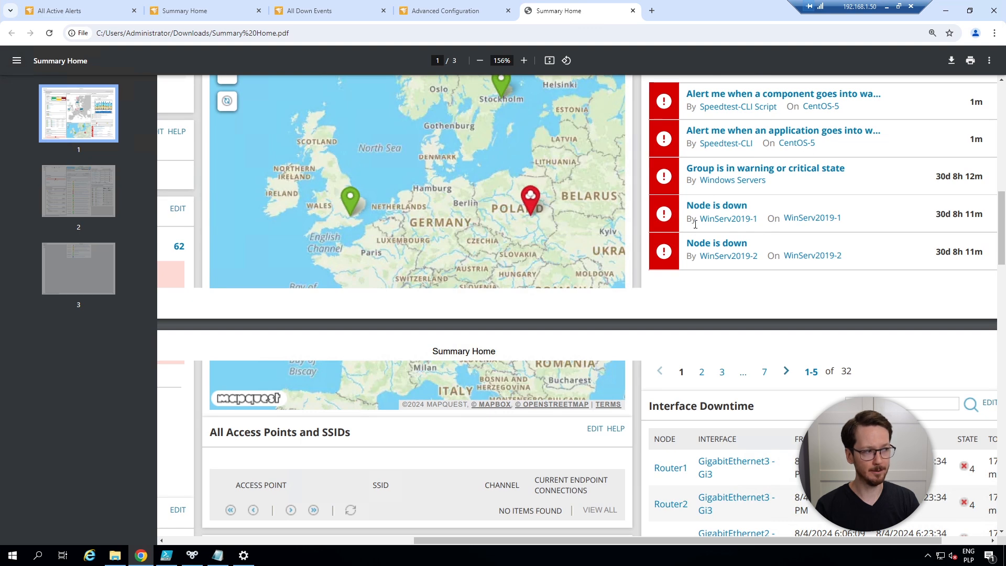
left_click(745, 224)
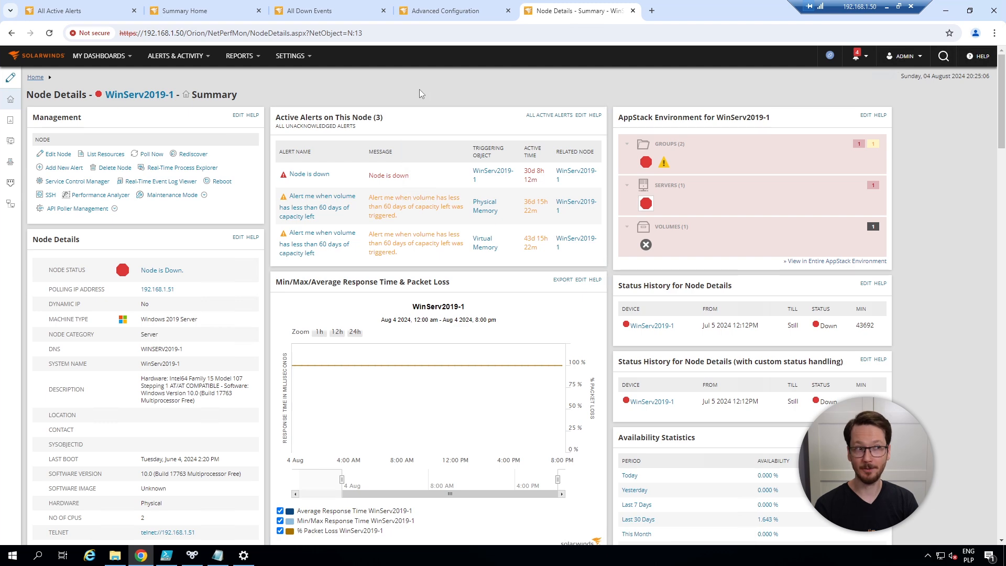
Search the widgets for html, add the Custom HTML widget above Nodes Status on Summary Home, and finish customizing the page
left_click(209, 16)
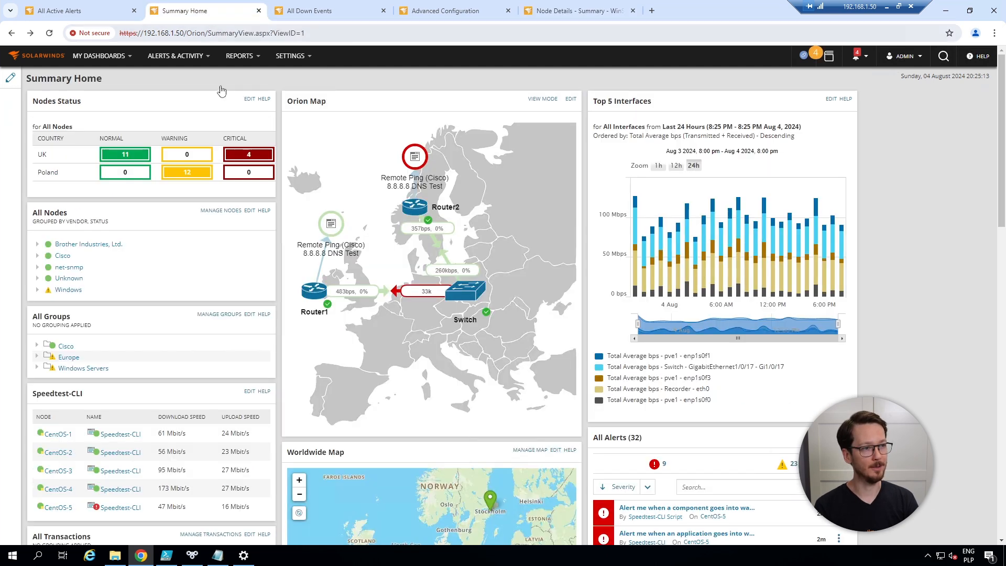
left_click(14, 85)
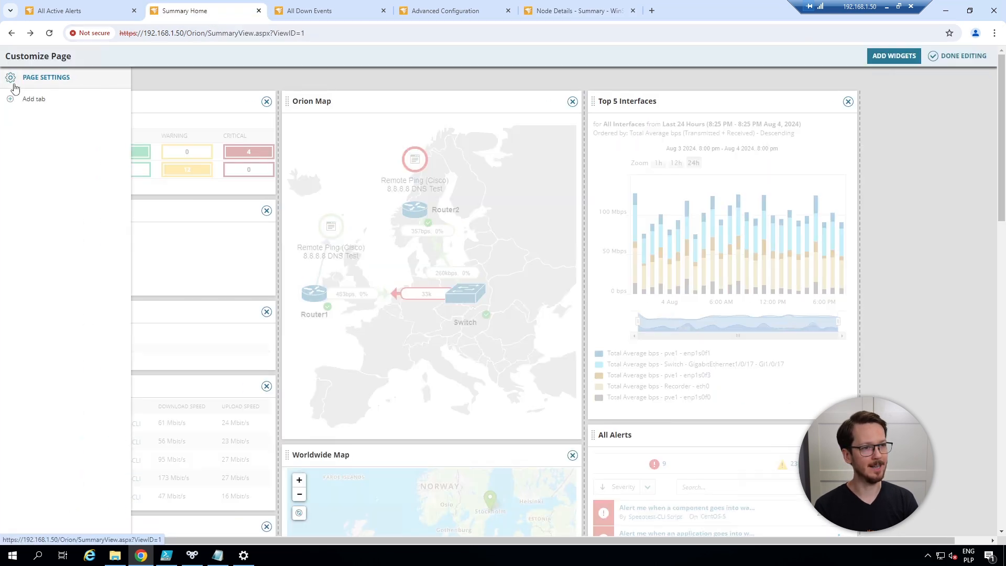
left_click(895, 56)
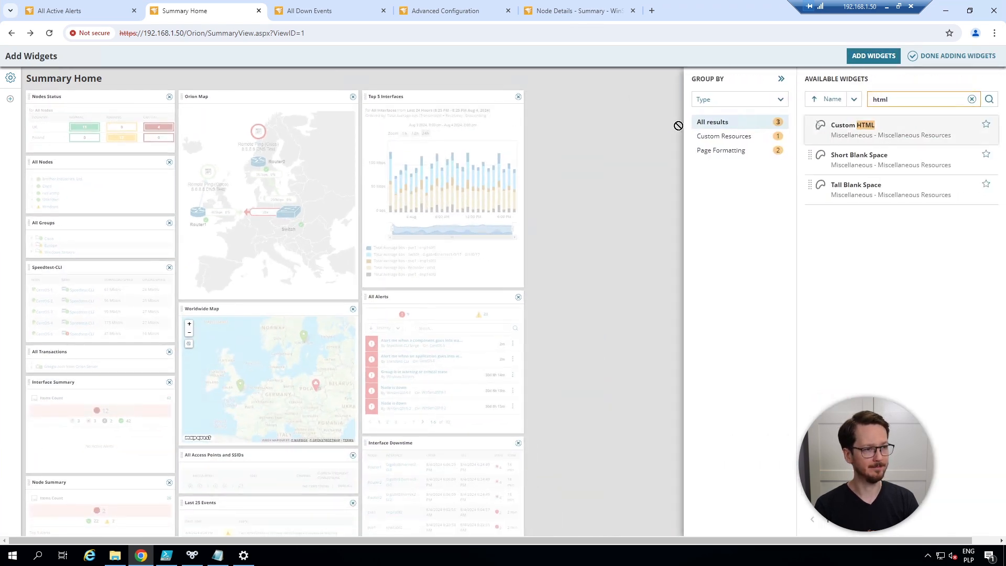
left_click_drag(886, 139, 86, 97)
left_click(967, 57)
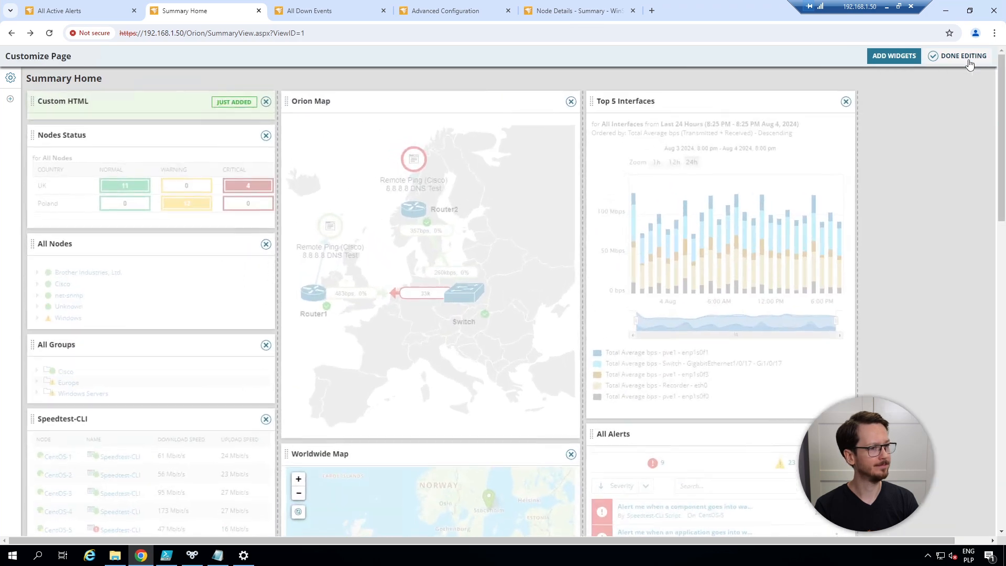
left_click(969, 57)
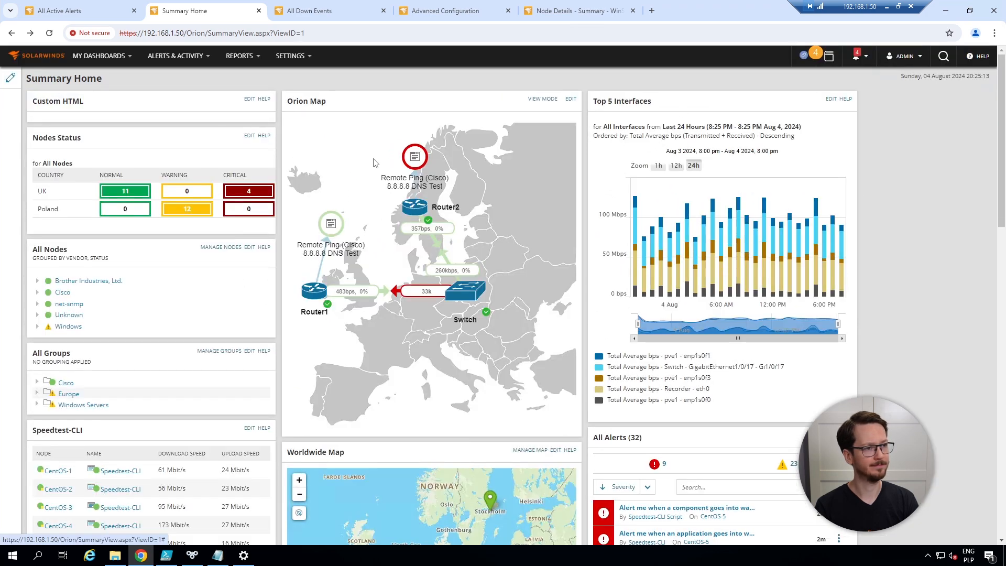
Open the Custom HTML widget for editing and paste the script that builds a Print version link by appending &PRINTABLE=TRUE to the current address
left_click(249, 102)
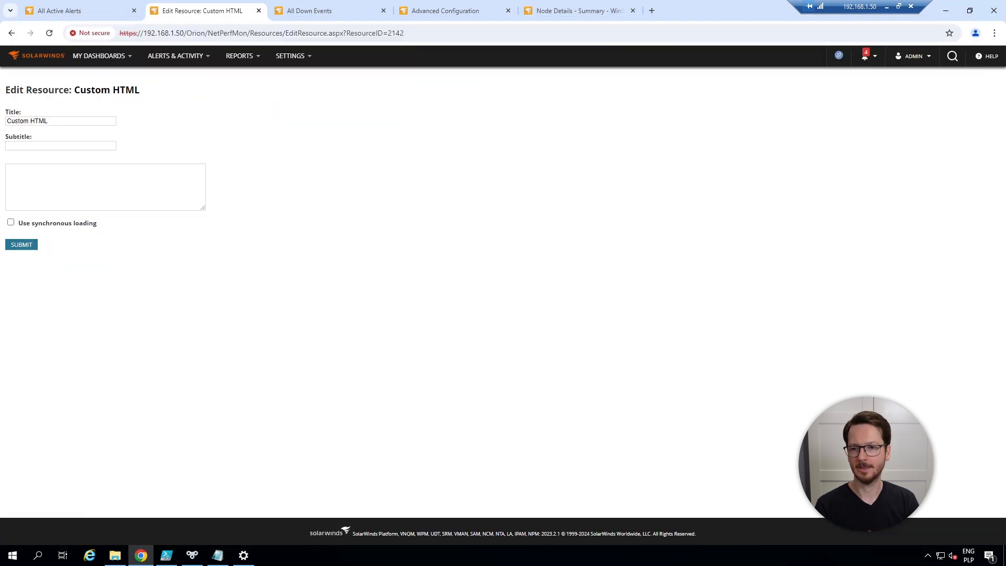
left_click(141, 191)
key("ctrl+v")
left_click_drag(201, 207, 414, 366)
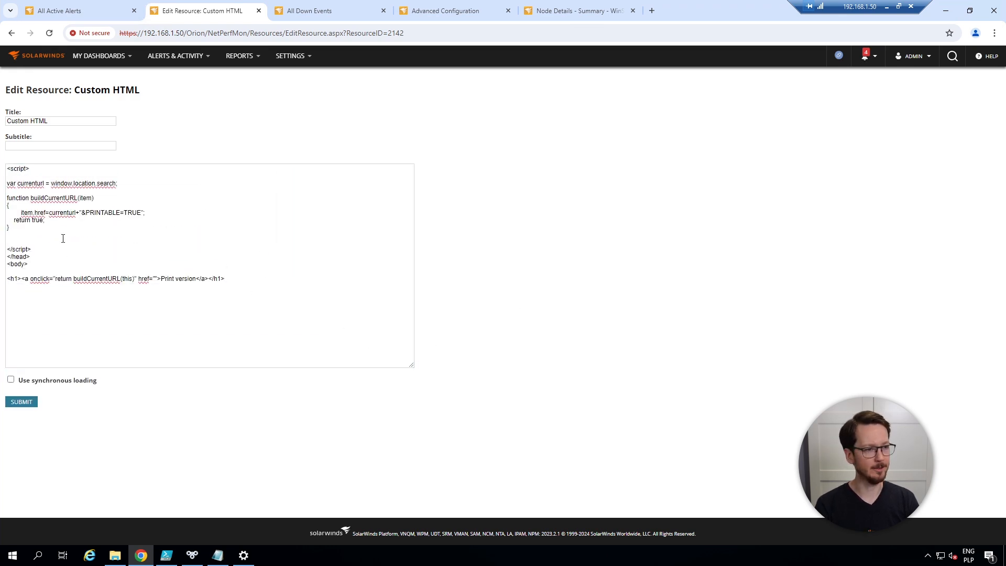
left_click(94, 239)
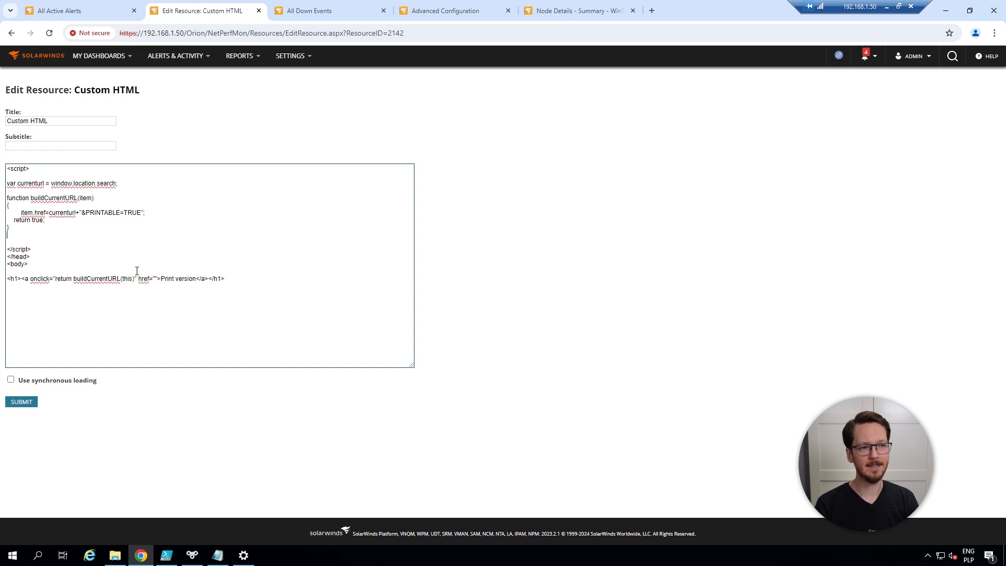
key("ctrl+plus")
key("ctrl+minus")
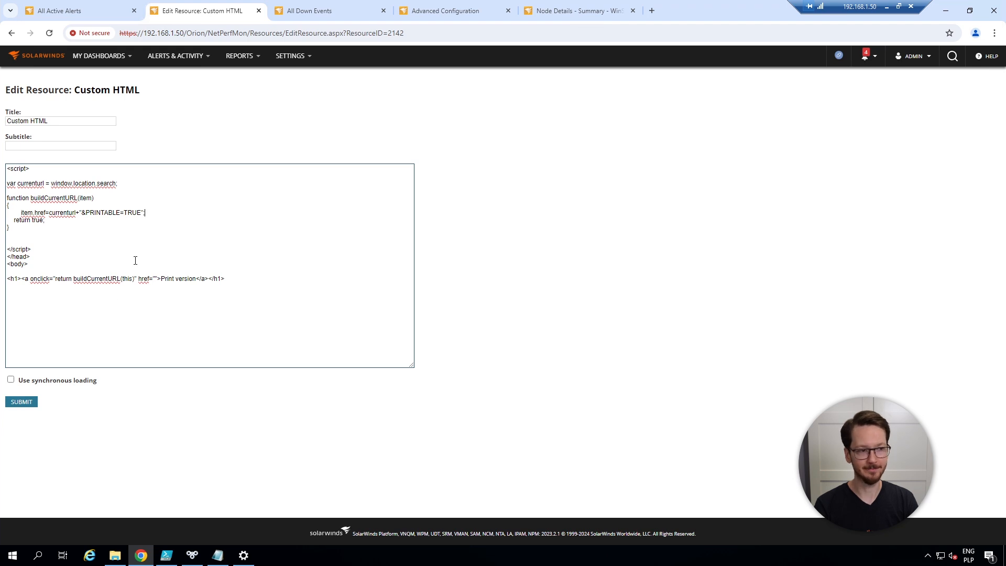
Retitle the Custom HTML widget as Links, submit it, and check how its content renders on Summary Home
left_click(64, 123)
key("ctrl+a")
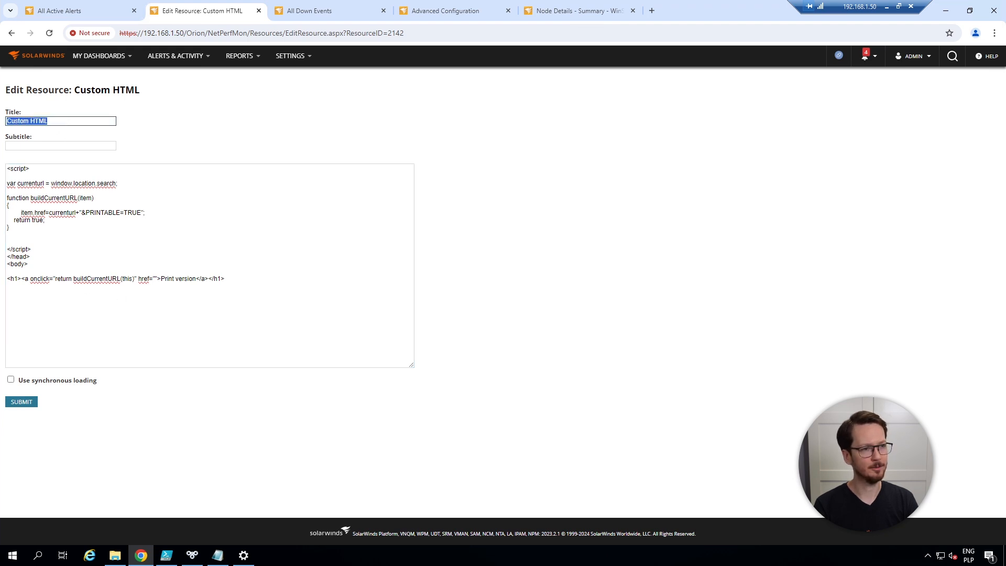
type("Links")
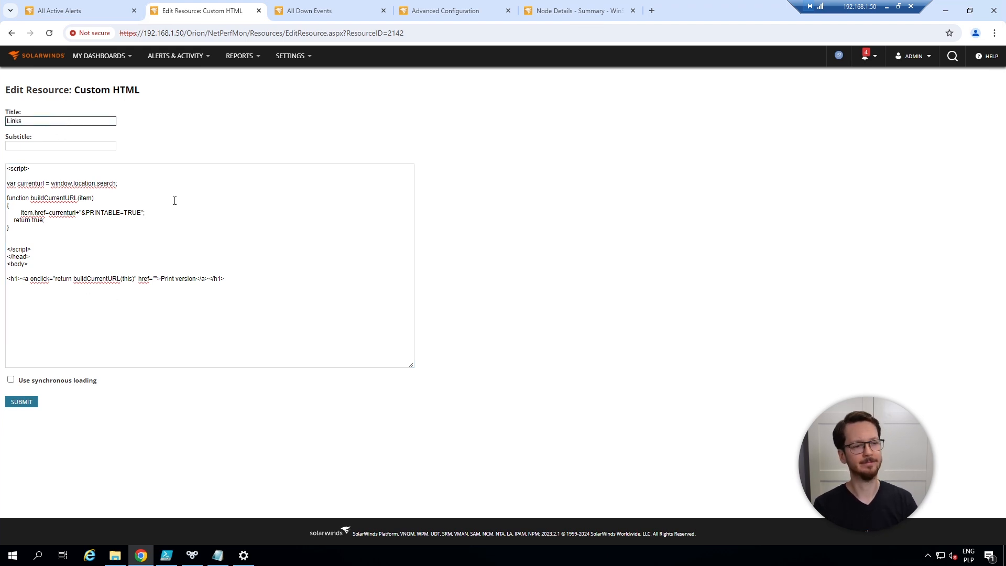
left_click(30, 402)
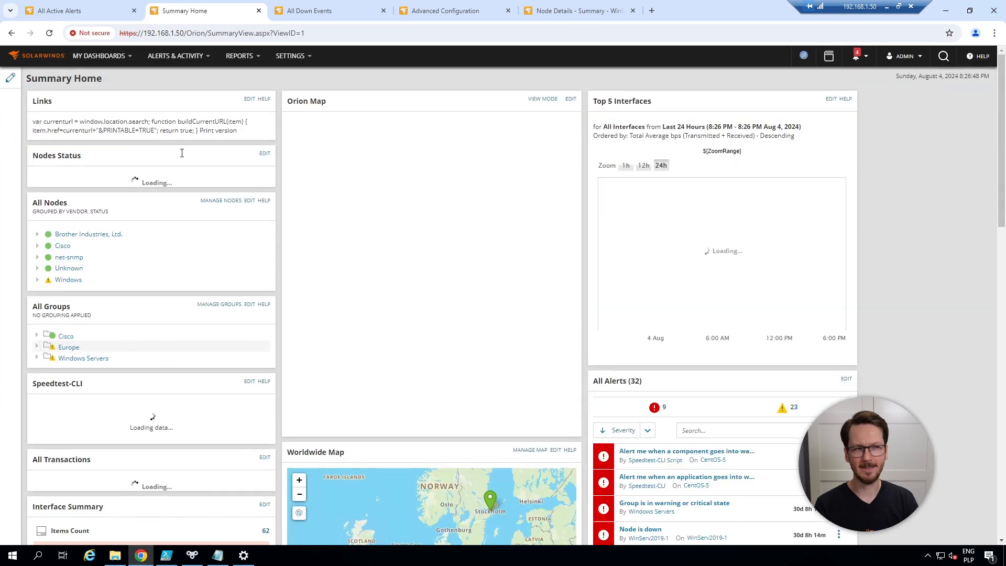
triple_click(140, 123)
left_click(235, 132)
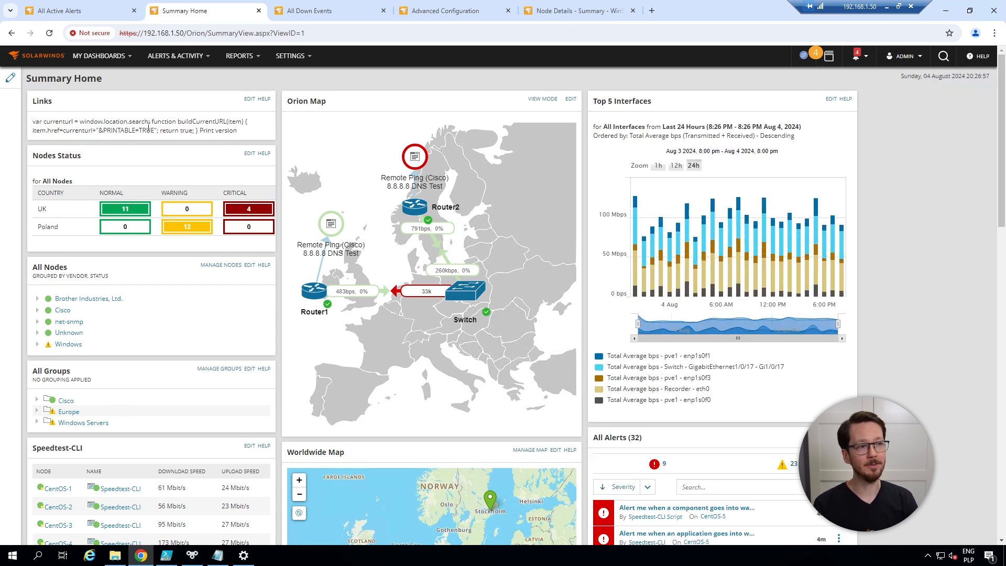
Find HTMLResourceSanitizationEnabled in the global Advanced Configuration settings, disable it, and save the configuration
left_click(452, 15)
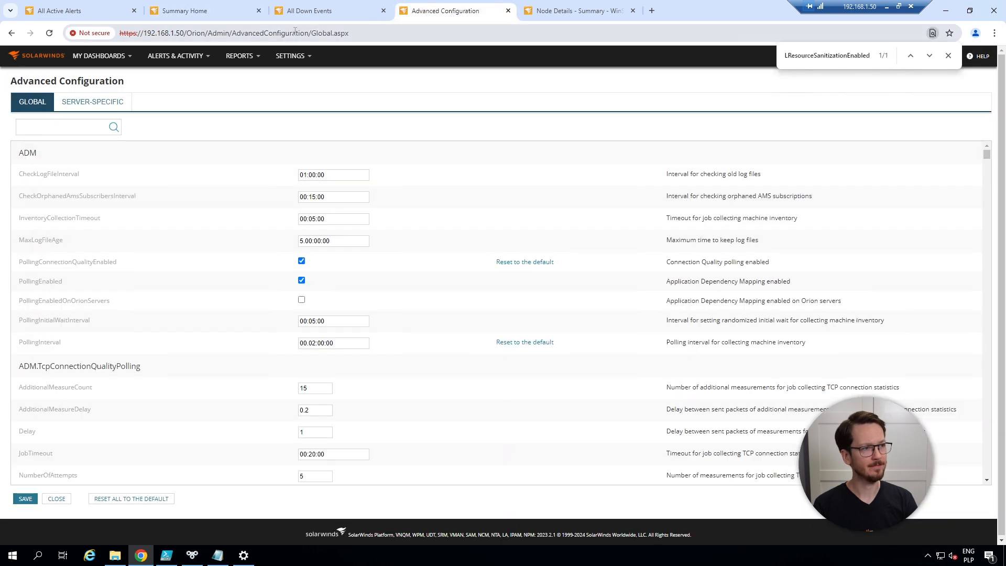
left_click_drag(362, 33, 182, 31)
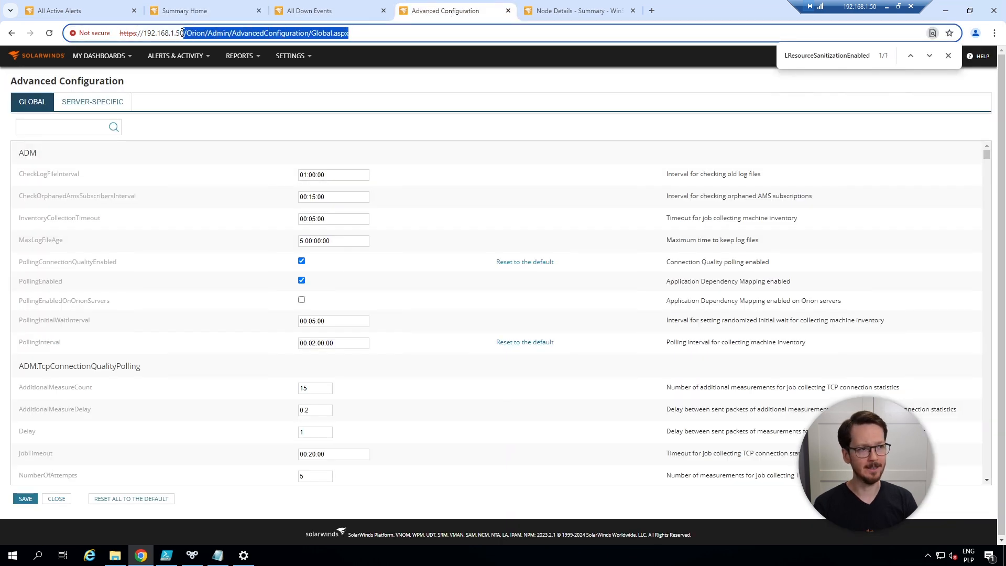
left_click(382, 130)
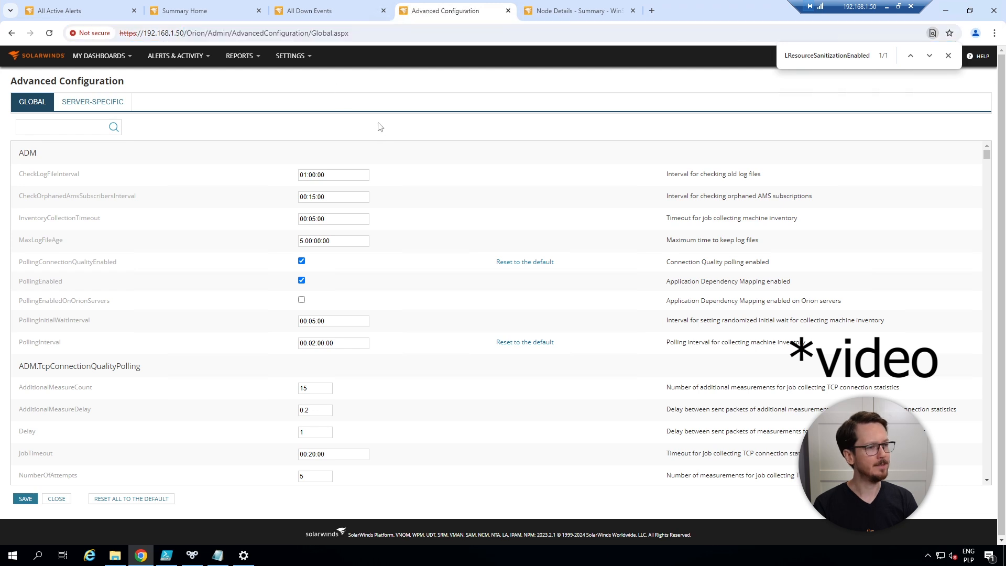
key("ctrl+f")
key("Return")
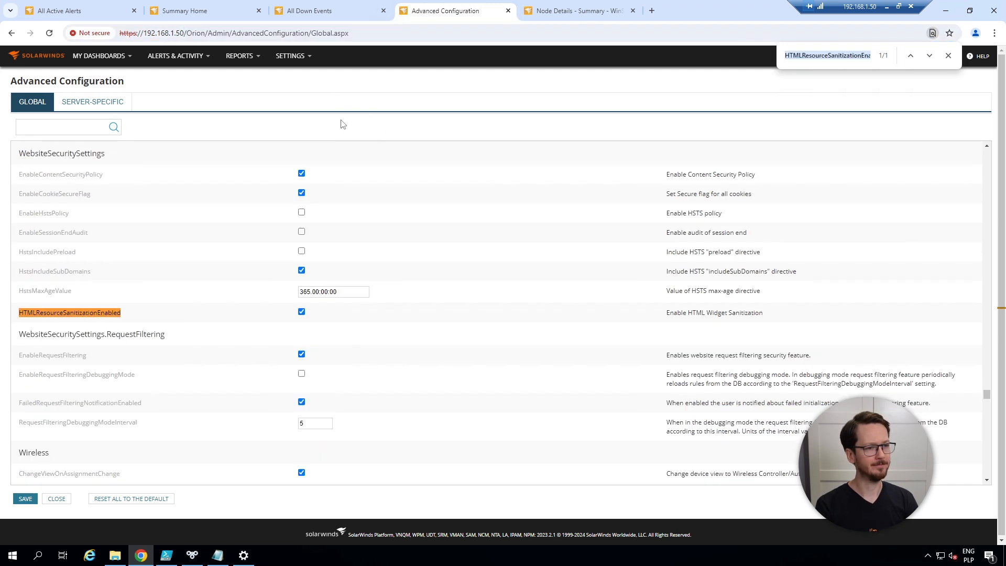
key("ctrl+plus")
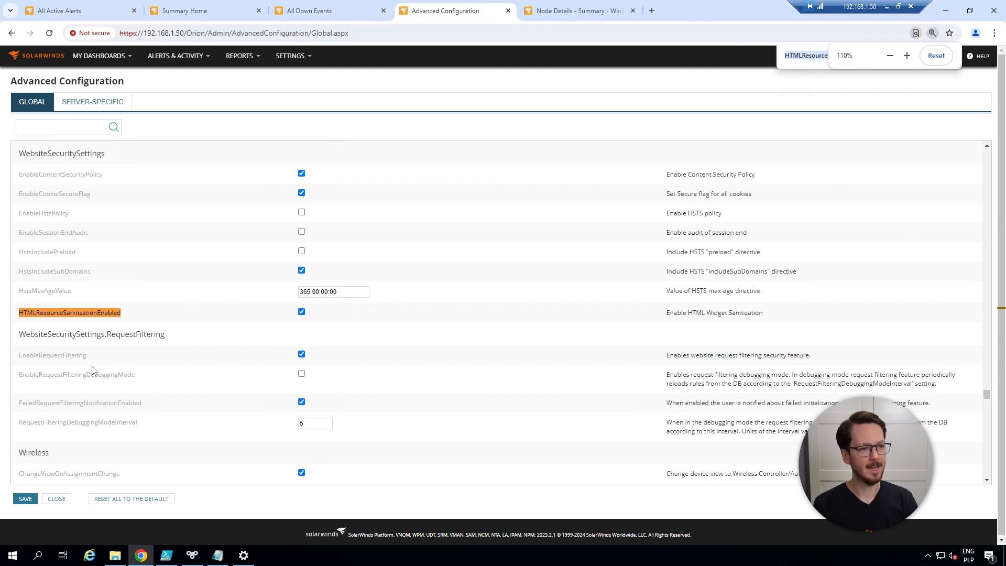
scroll(113, 364, "down", 3)
scroll(116, 364, "up", 10)
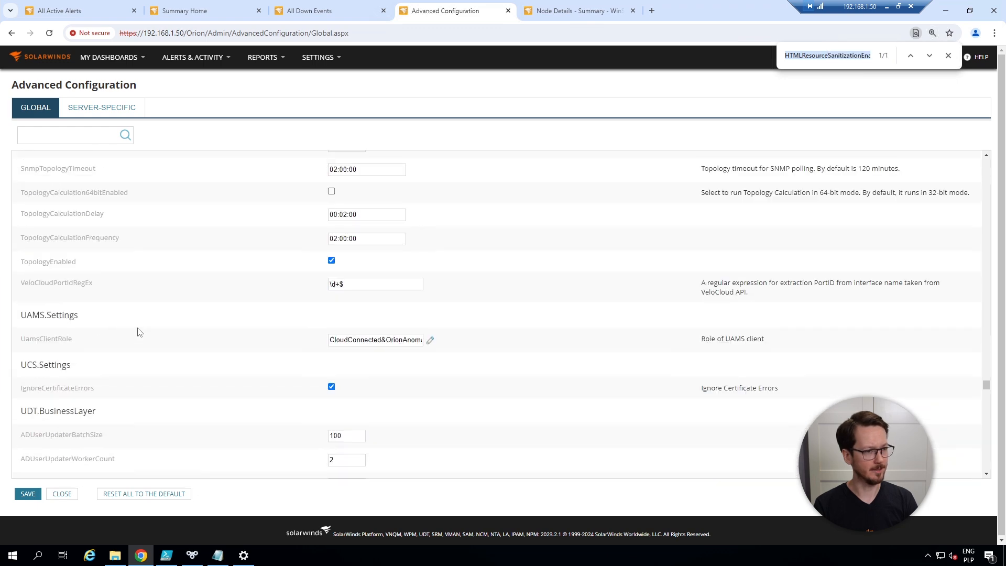
key("Return")
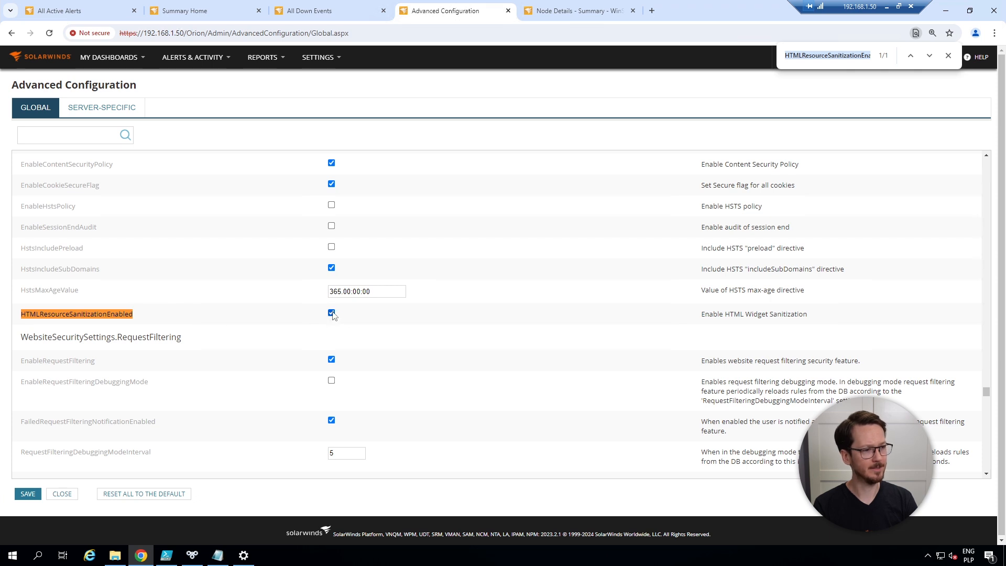
left_click(332, 314)
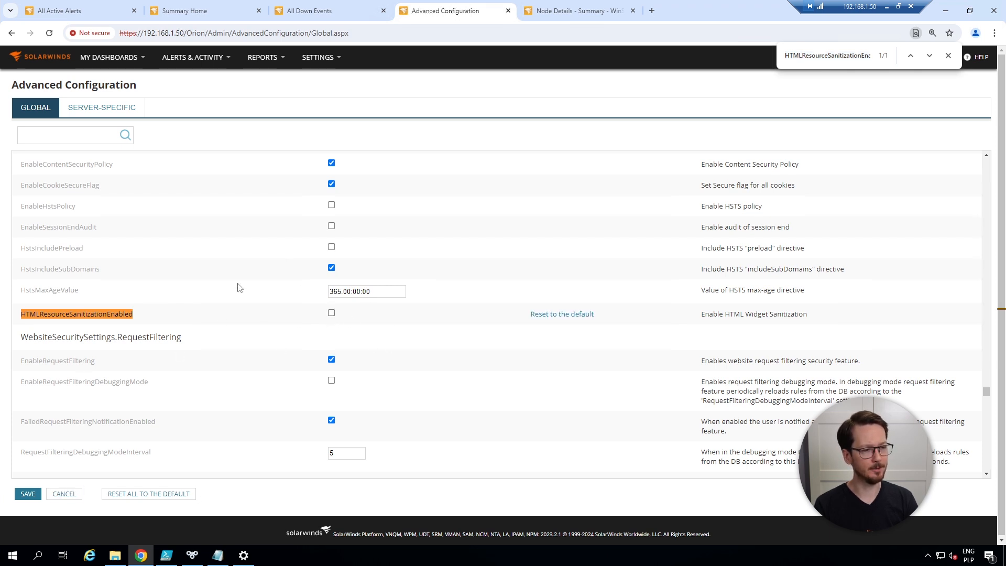
left_click(28, 495)
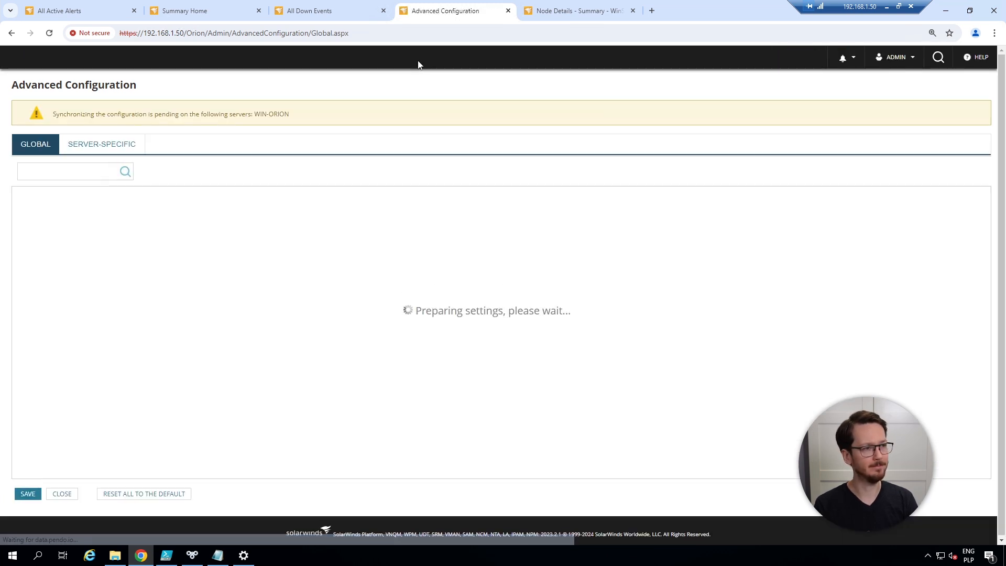
Follow the Print version link in the Links widget on Summary Home and bring up the print preview of the resulting page
left_click(197, 12)
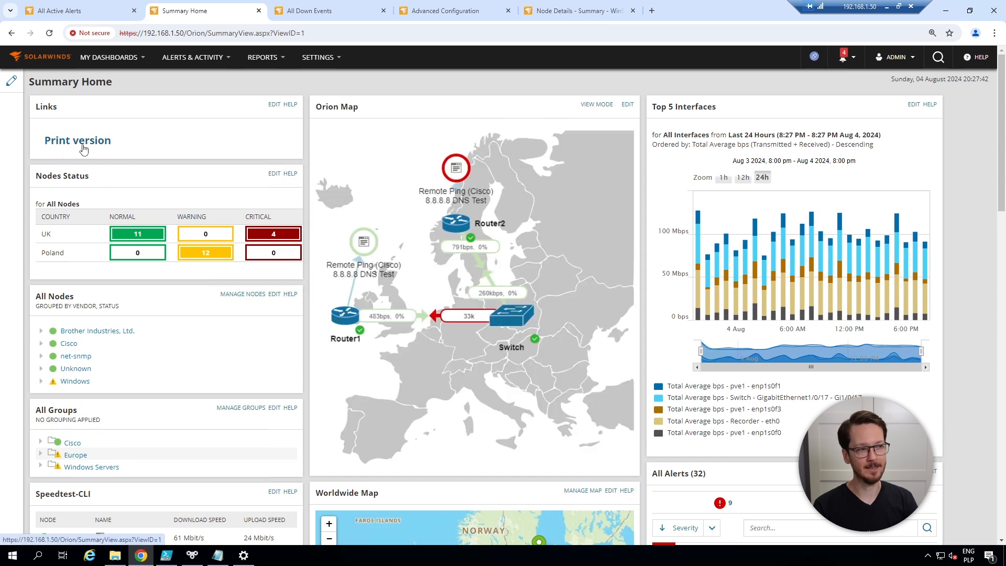
left_click(84, 151)
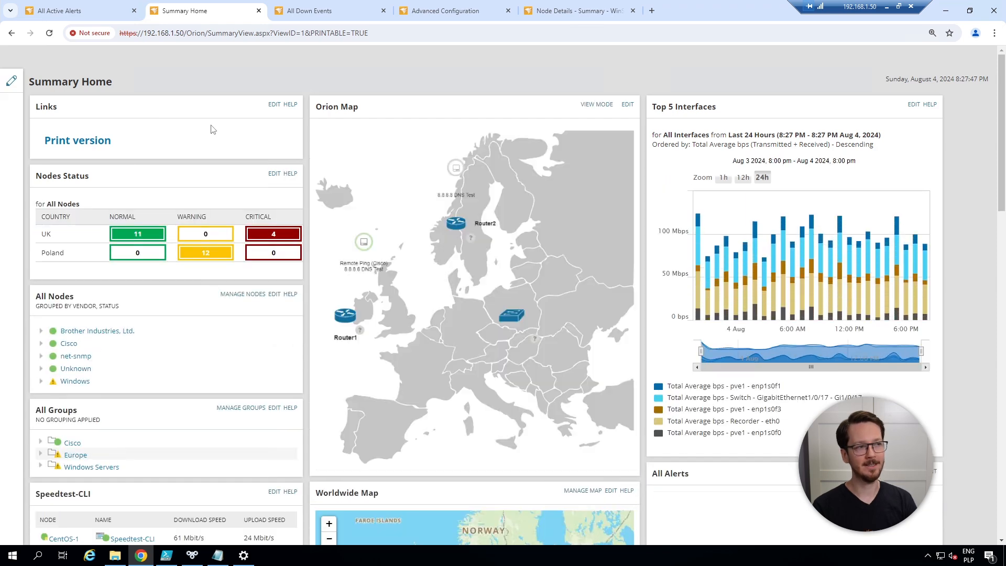
right_click(243, 110)
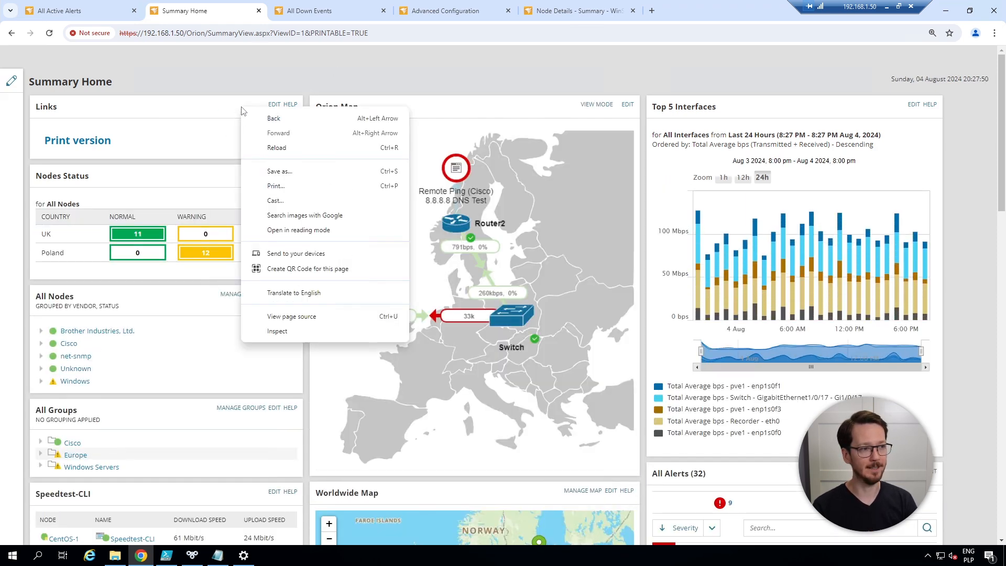
left_click(271, 186)
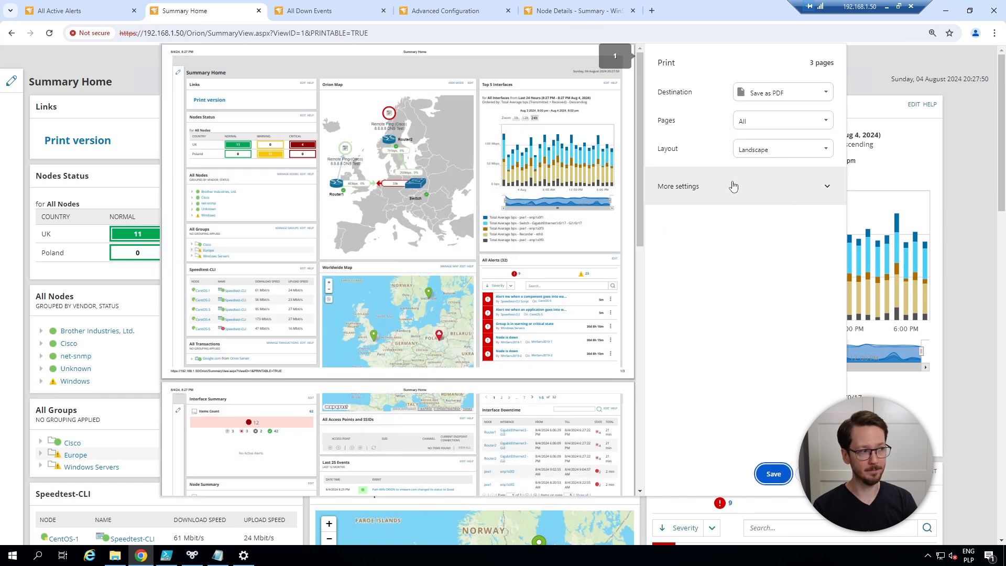
Examine the additional print settings and available paper sizes, cancel printing, and return to the regular Summary Home view
left_click(723, 202)
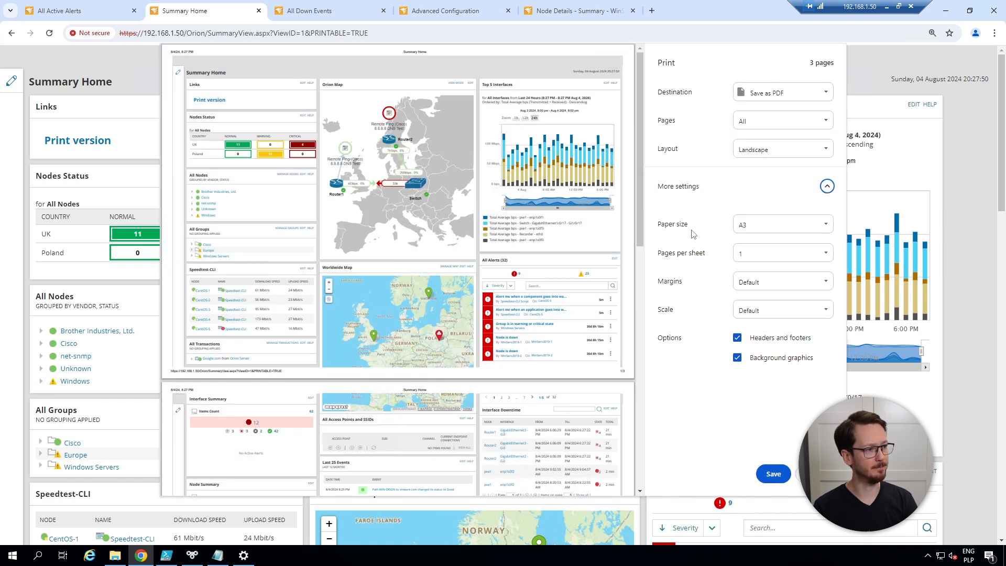
left_click(758, 226)
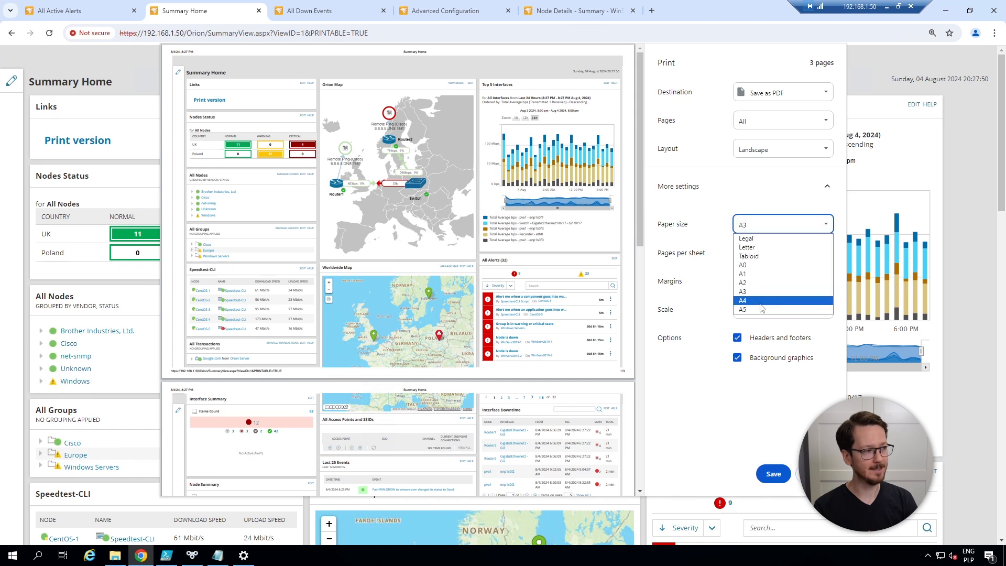
left_click(704, 276)
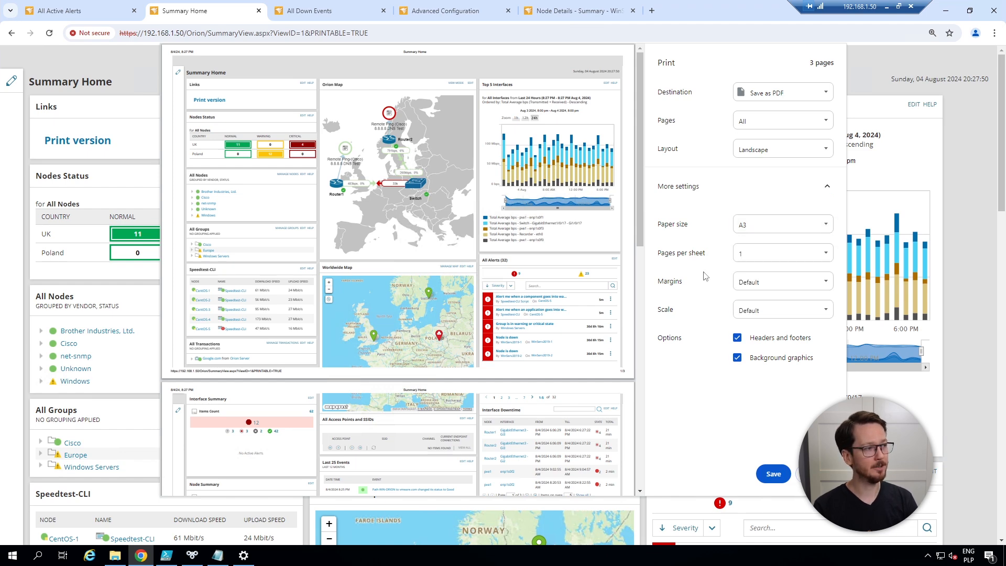
left_click(816, 474)
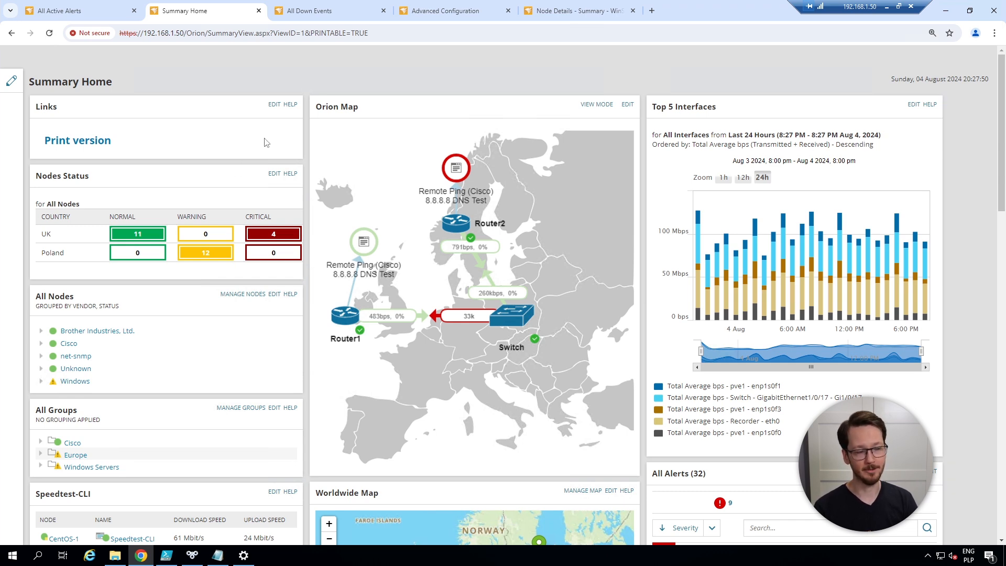
left_click(15, 37)
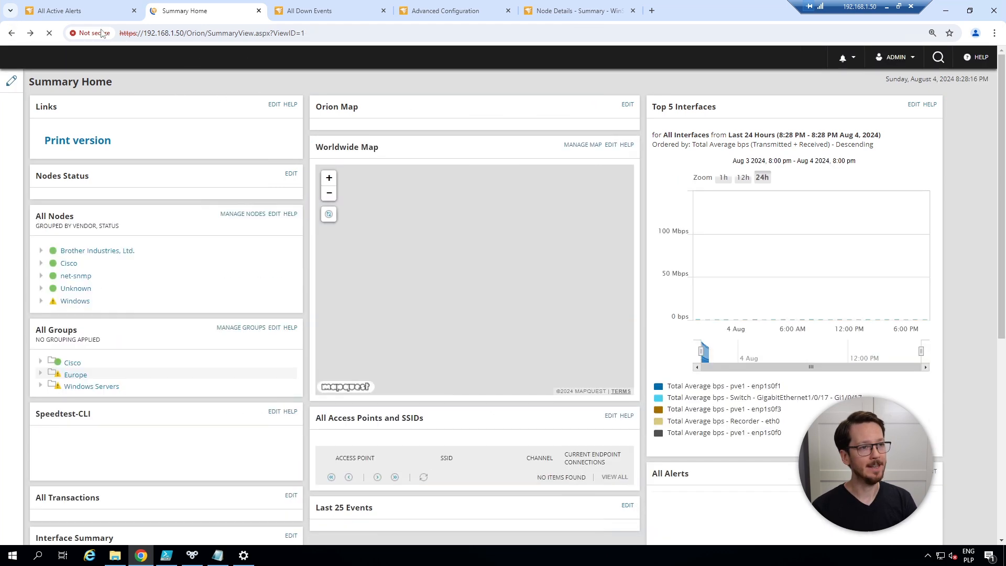
Copy &Printable=true from the Summary Home address in Notepad and load the All Down Events report with it appended to its address
key("alt+Tab")
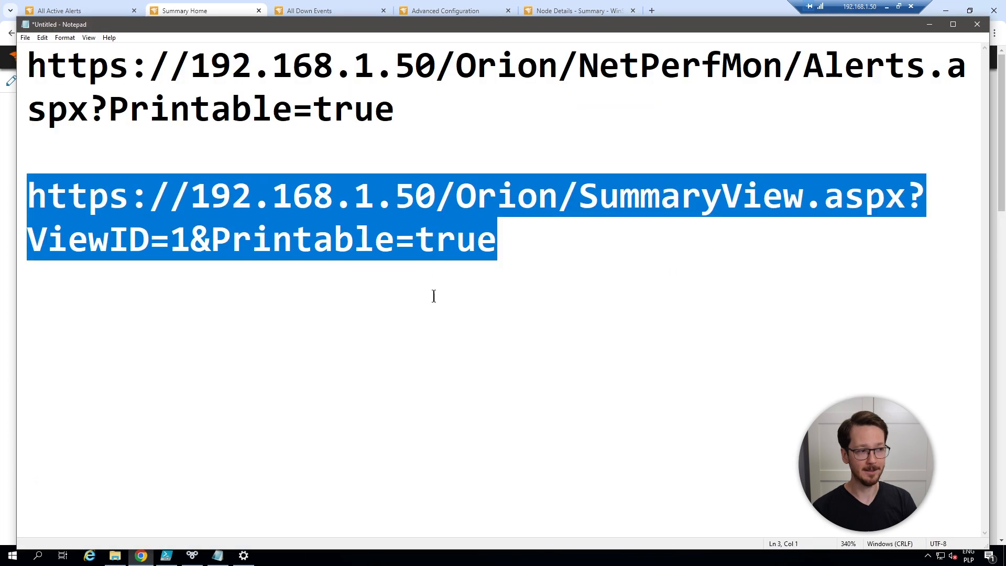
left_click(495, 240)
left_click_drag(496, 240, 191, 240)
key("ctrl+c")
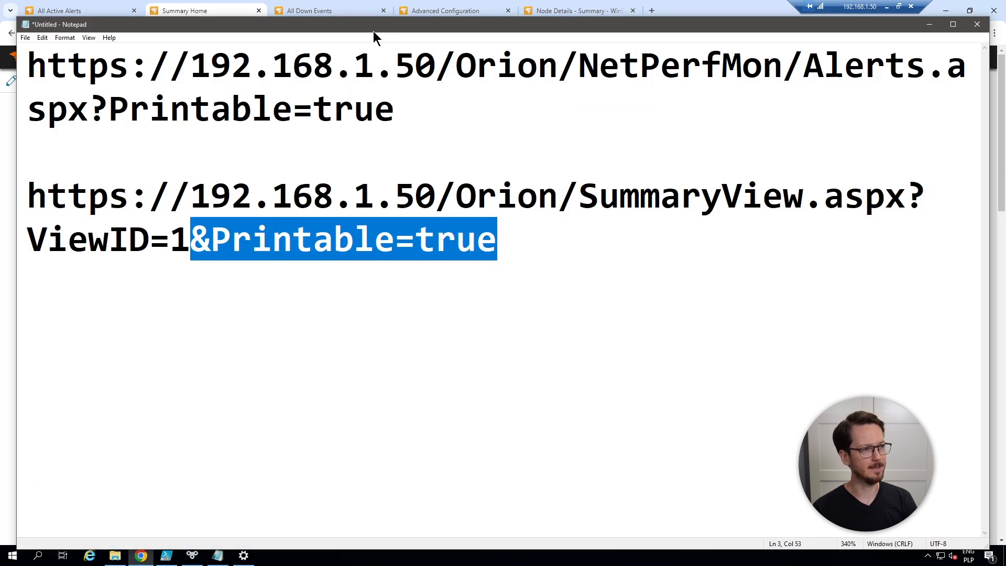
left_click(308, 13)
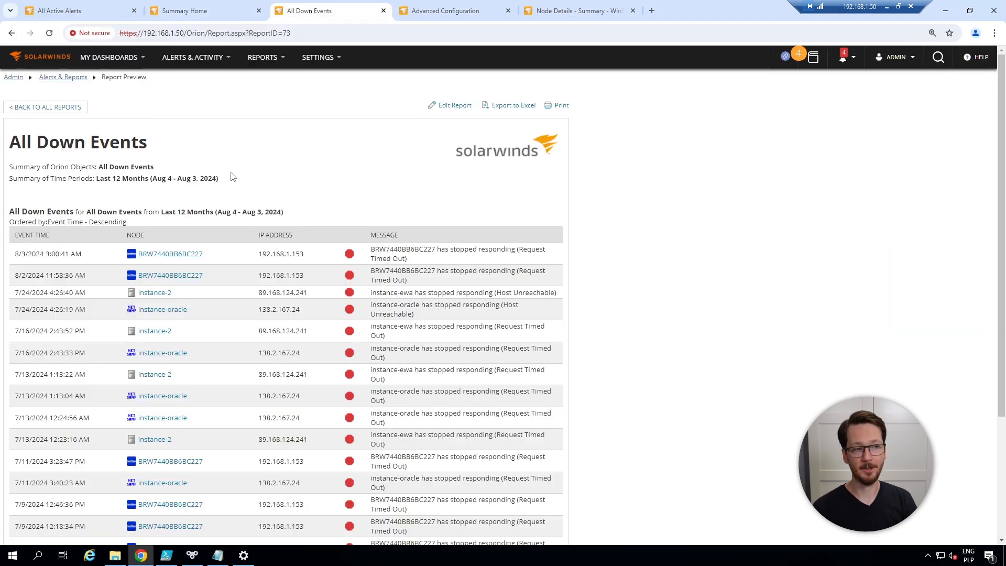
left_click(322, 31)
left_click(322, 31)
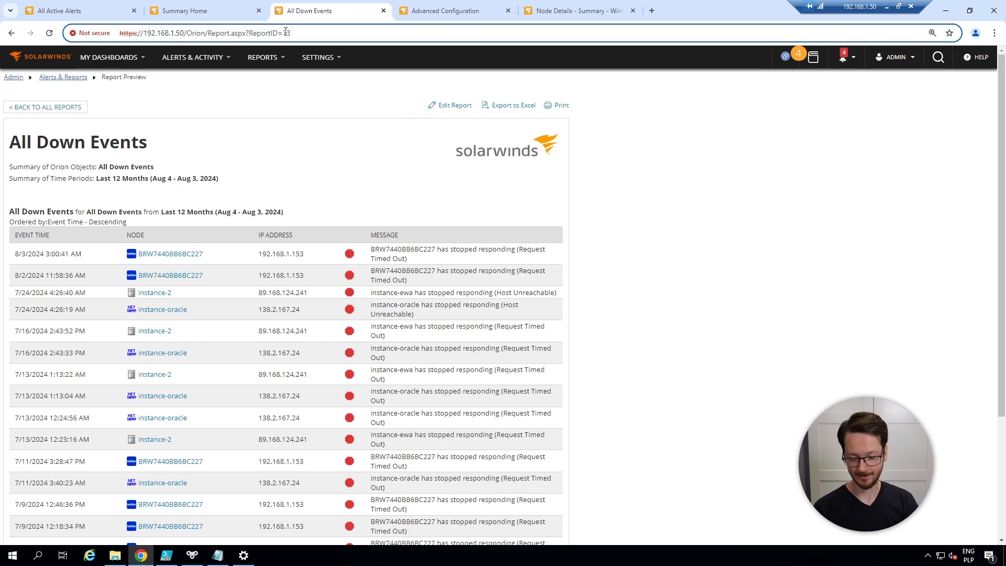
key("ctrl+v")
key("Return")
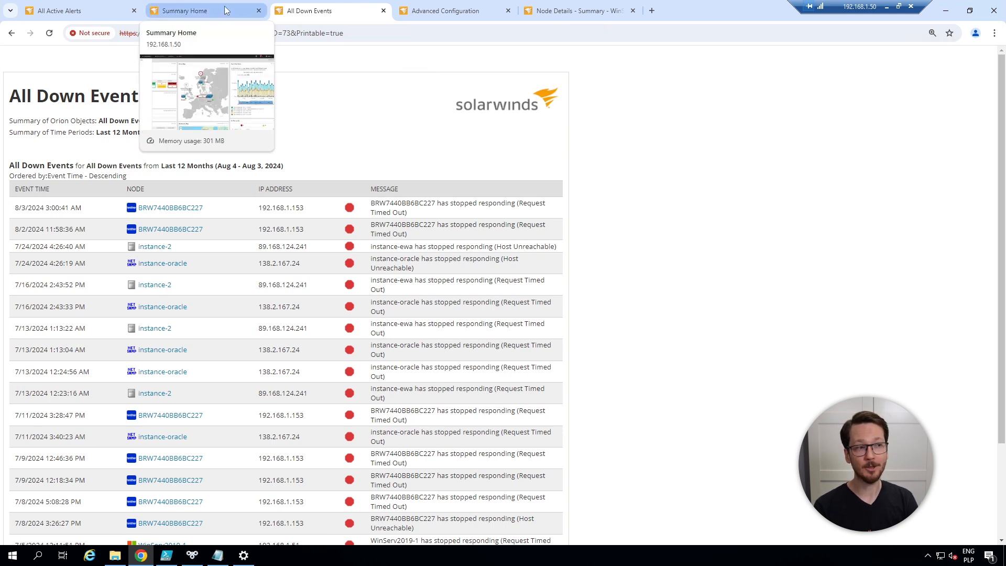
Return to Summary Home and open its printable view through the Print version link
left_click(172, 8)
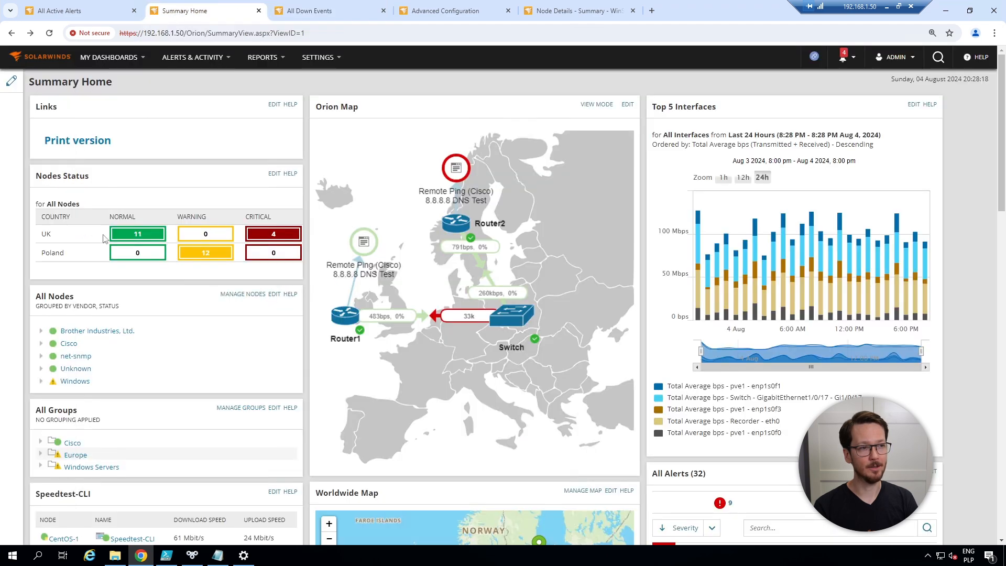
left_click(103, 148)
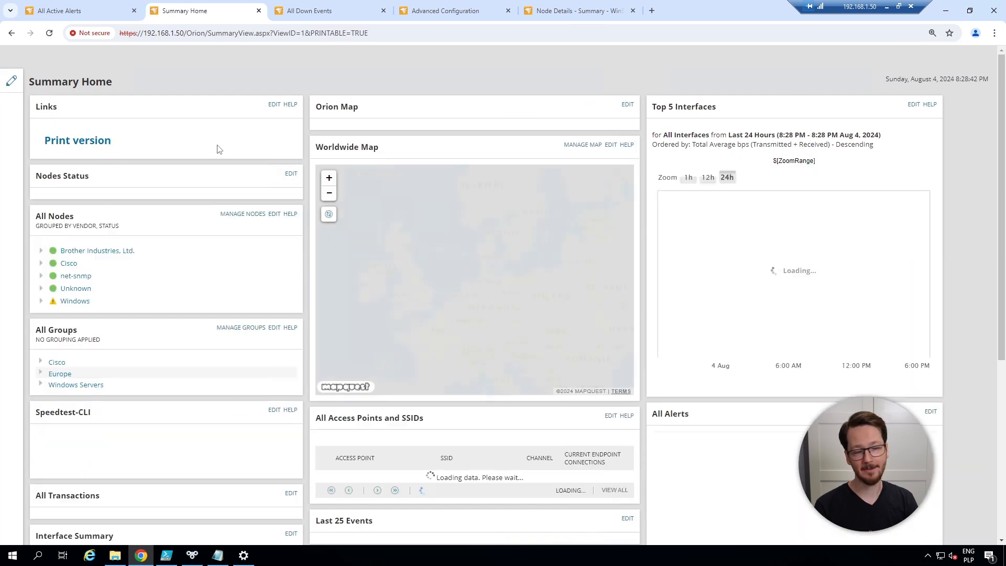